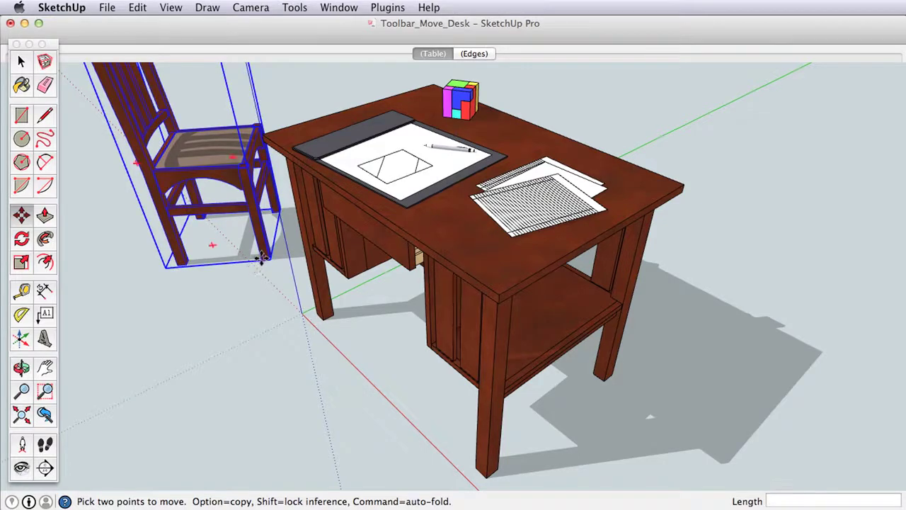
# Move the selected chair from behind the desk's far side to the front of the desk and clear the selection
pyautogui.moveTo(253, 264); pyautogui.dragTo(429, 468)
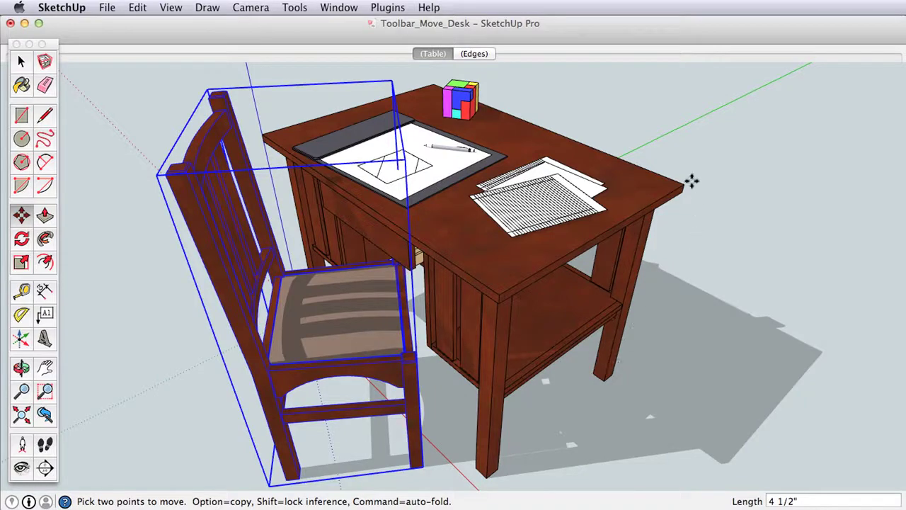
pyautogui.press('super+shift+a')
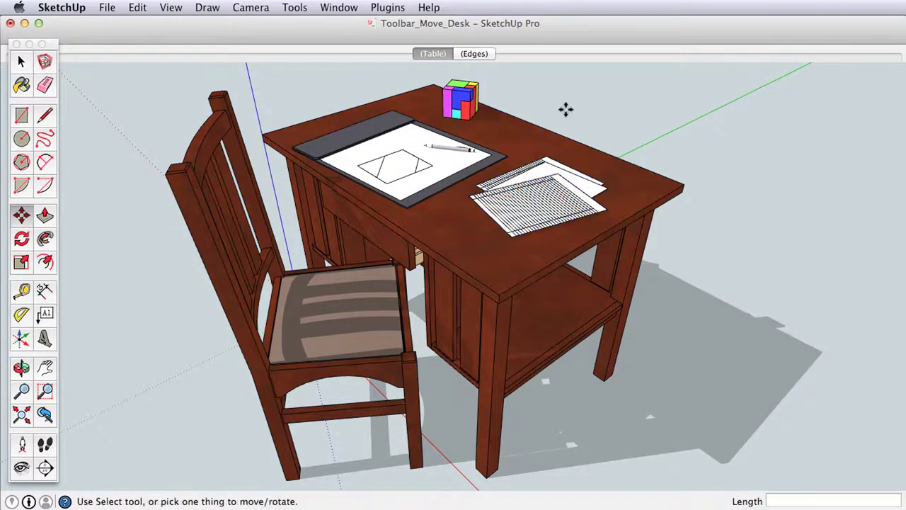
# Switch to the Edges scene, select the pencil and move it about 3 3/4" across the paper towards the dark binding strip
pyautogui.click(474, 55)
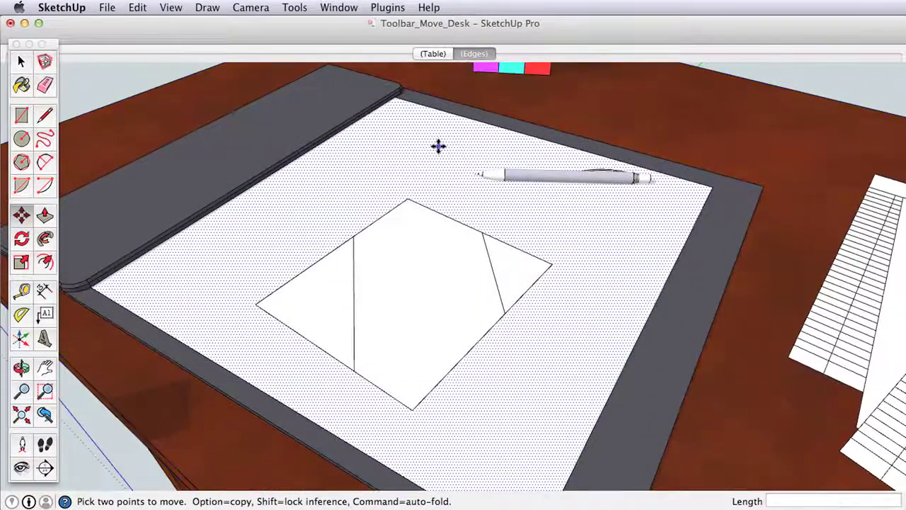
pyautogui.click(21, 62)
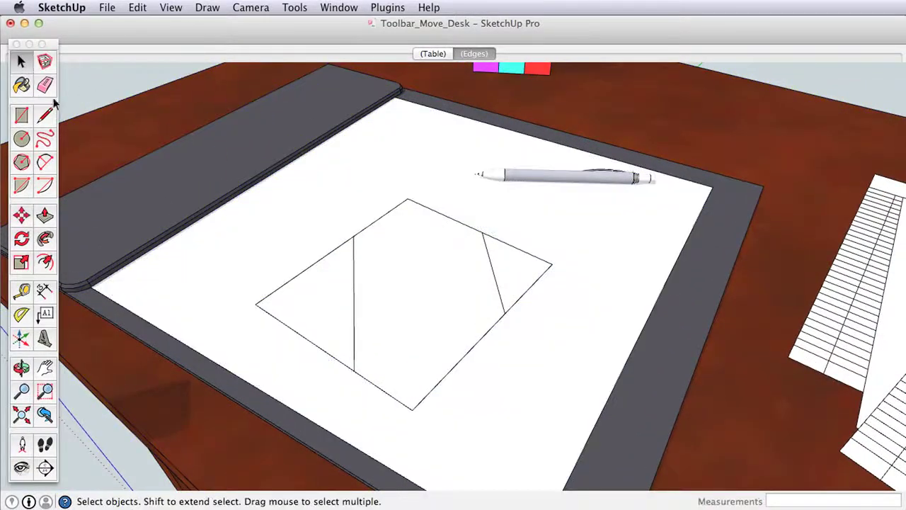
pyautogui.click(533, 189)
pyautogui.click(21, 215)
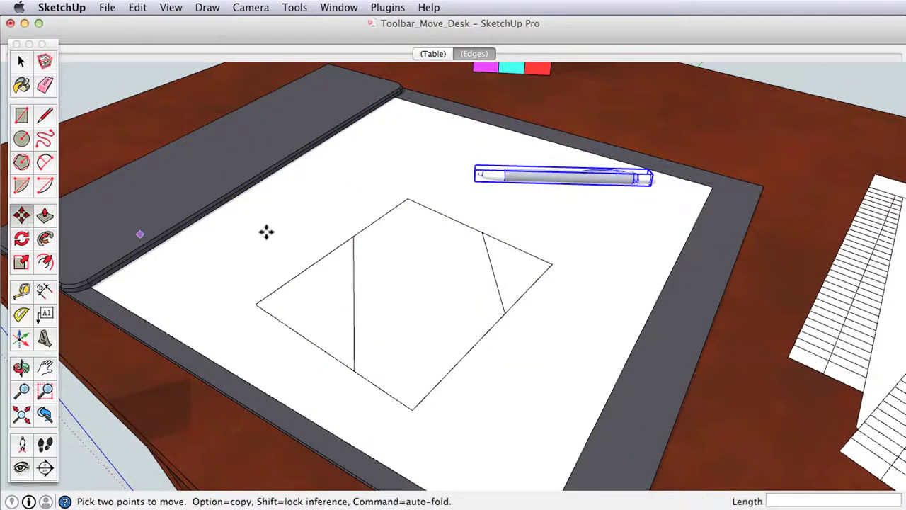
pyautogui.click(595, 203)
pyautogui.click(491, 194)
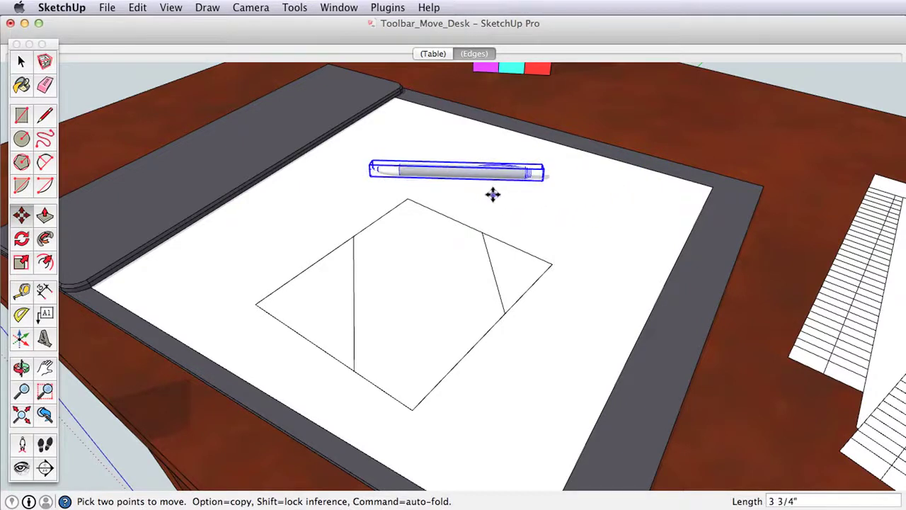
# Select the left dividing line of the drawn shape and move it about 2 1/4" towards the shape's upper middle
pyautogui.click(22, 63)
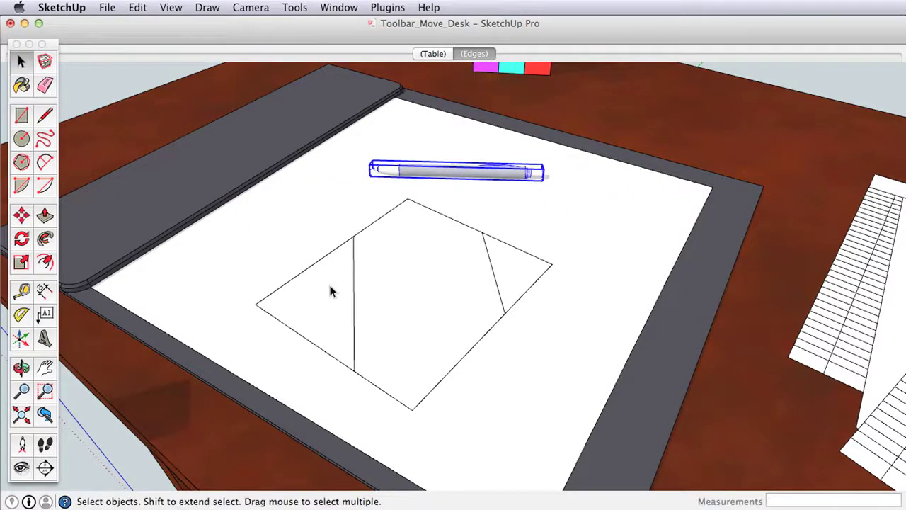
pyautogui.click(354, 292)
pyautogui.click(21, 214)
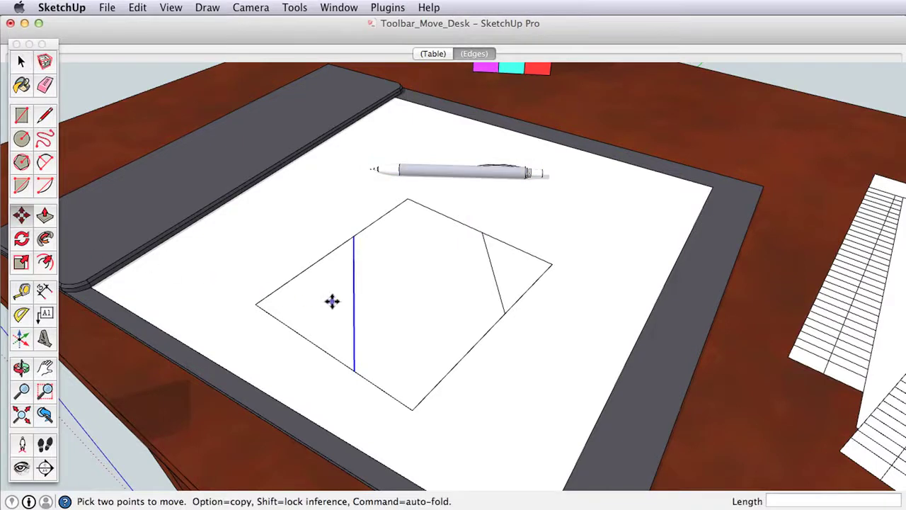
pyautogui.click(354, 287)
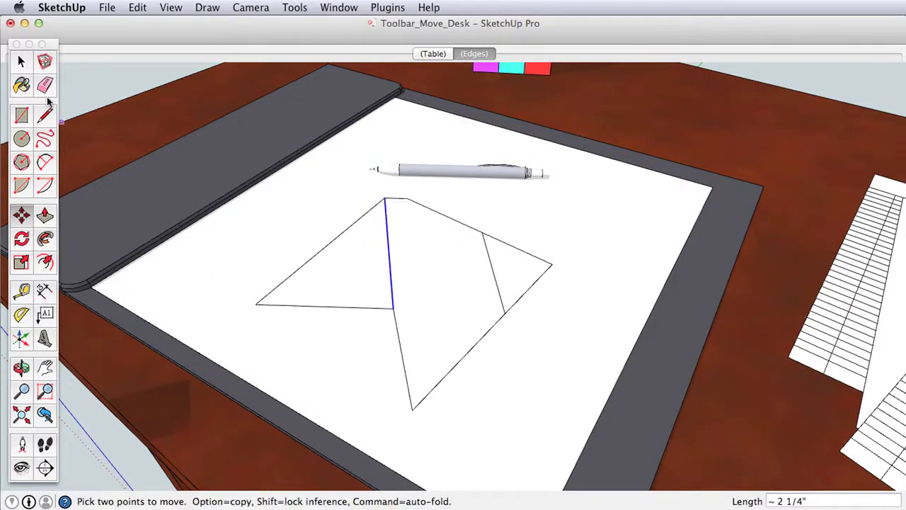
# Select the left triangular face of the drawing and move it about 2 3/16" towards the dark binding strip
pyautogui.click(20, 63)
pyautogui.click(337, 268)
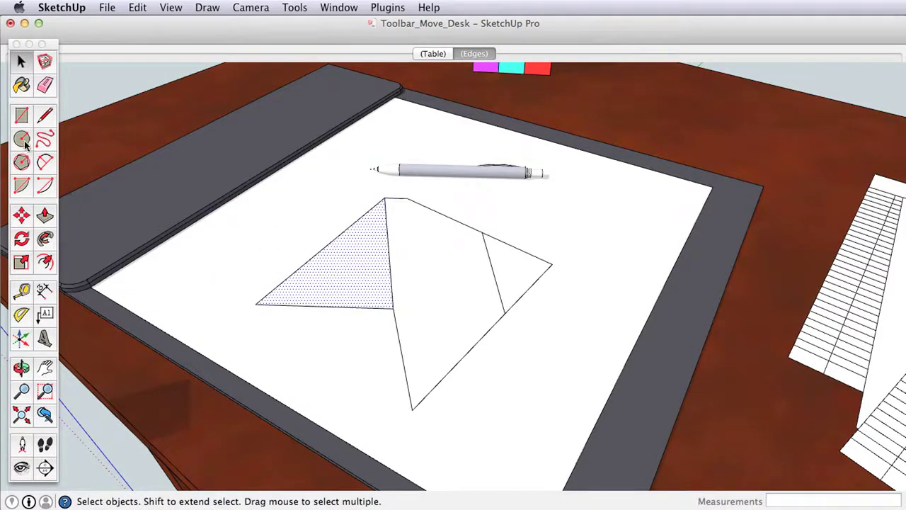
pyautogui.click(21, 214)
pyautogui.click(328, 279)
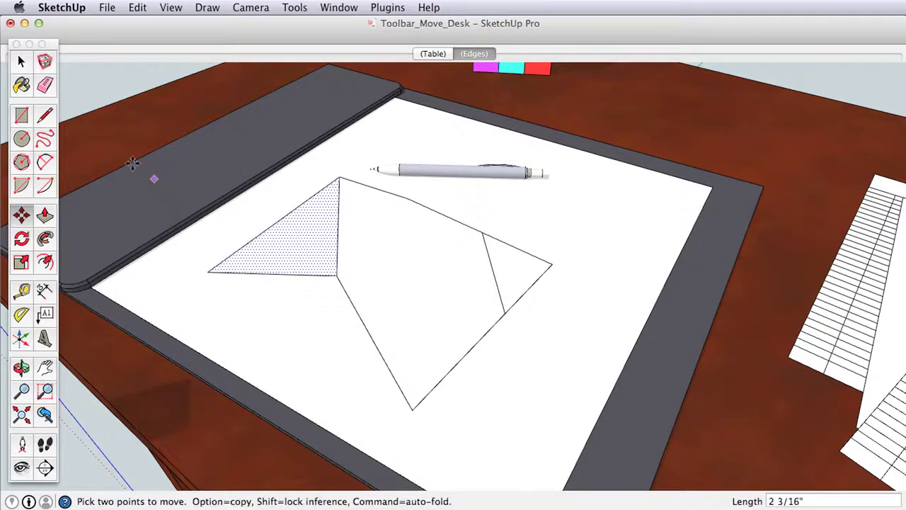
# Select the pencil, move it across the paper away from the binding strip, and deselect everything
pyautogui.click(22, 63)
pyautogui.click(407, 173)
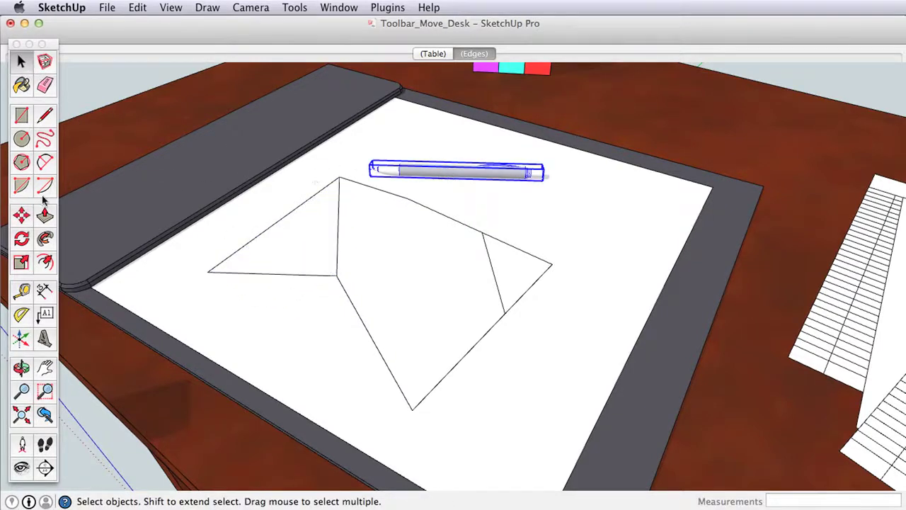
pyautogui.click(21, 214)
pyautogui.click(472, 208)
pyautogui.click(593, 204)
pyautogui.press('shift+super+a')
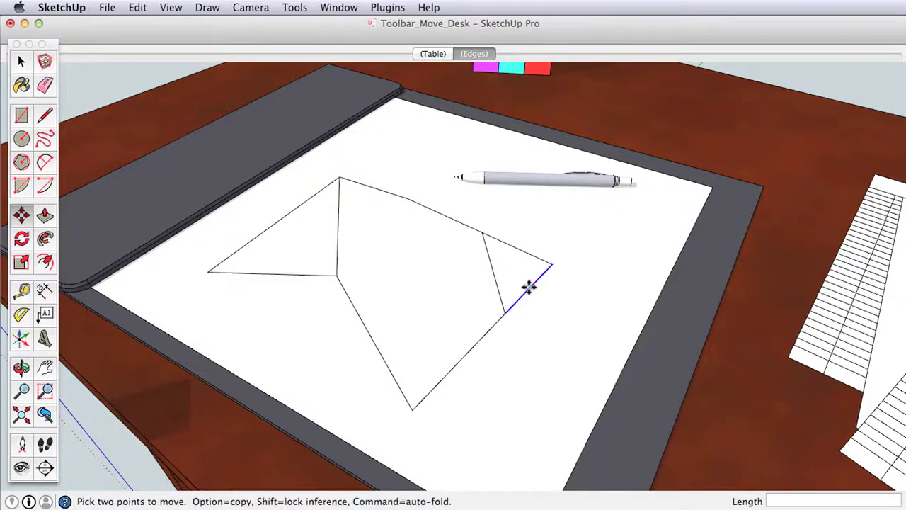
# Without preselecting anything, move the drawing's central face towards the paper's front edge and the pencil back towards the binding strip
pyautogui.click(380, 297)
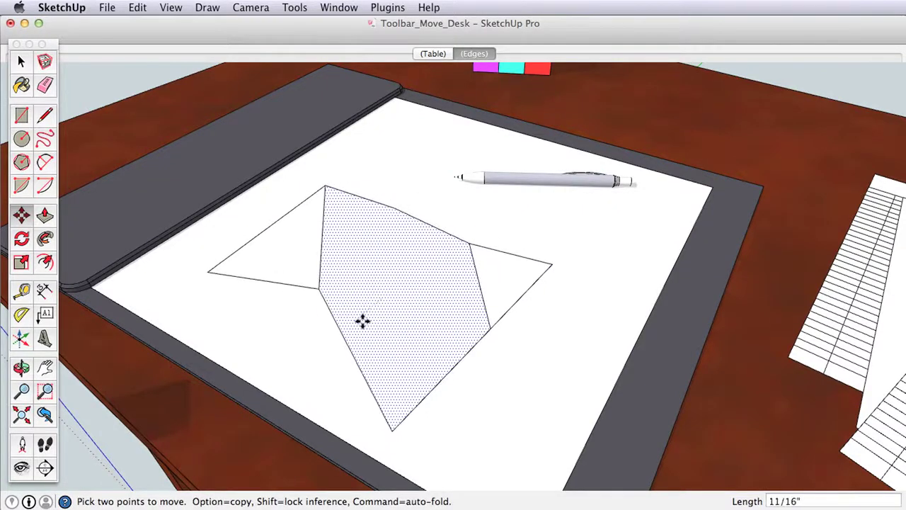
pyautogui.click(356, 323)
pyautogui.click(516, 176)
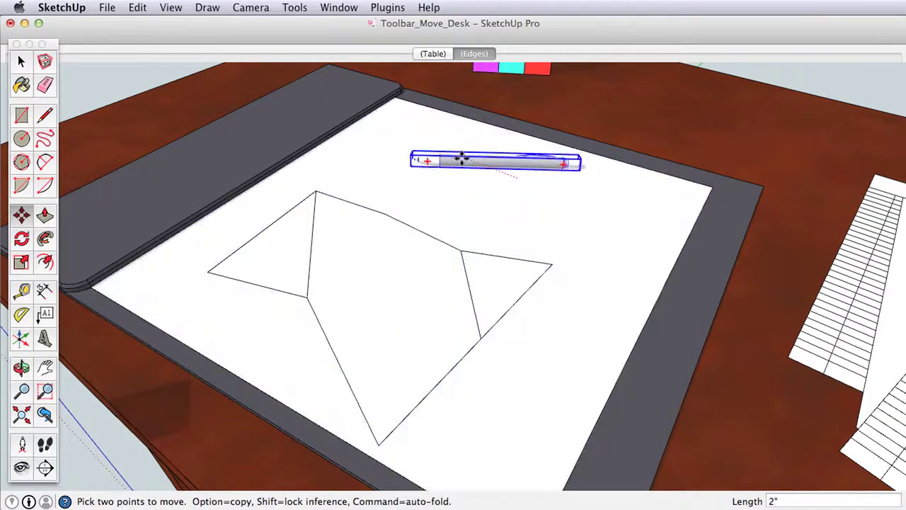
pyautogui.click(461, 160)
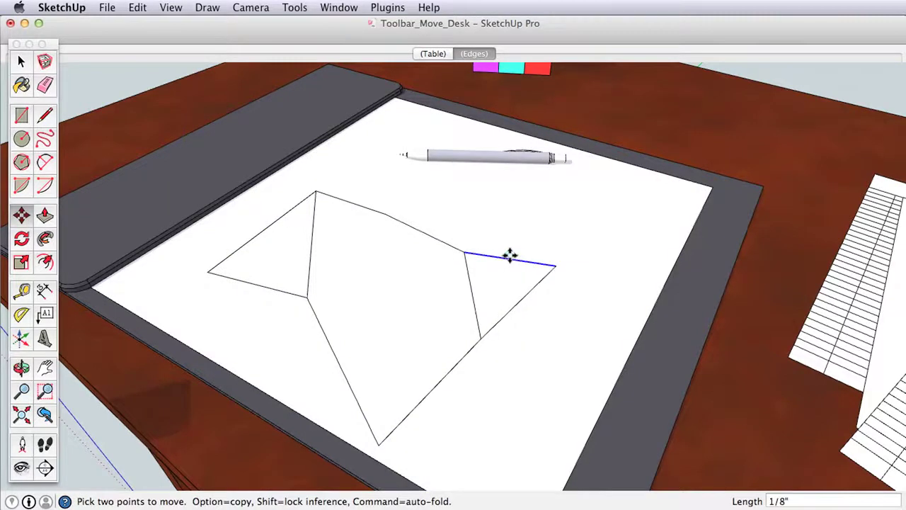
# Move the right triangle's upper edge about 2 13/16" towards the paper's back edge and pull the triangle's outer and lower corners outward
pyautogui.click(549, 214)
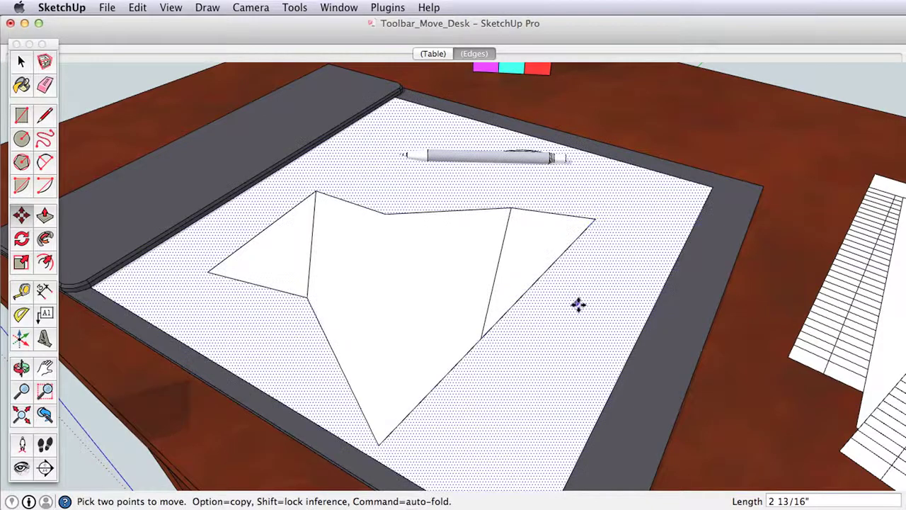
pyautogui.click(611, 227)
pyautogui.click(483, 337)
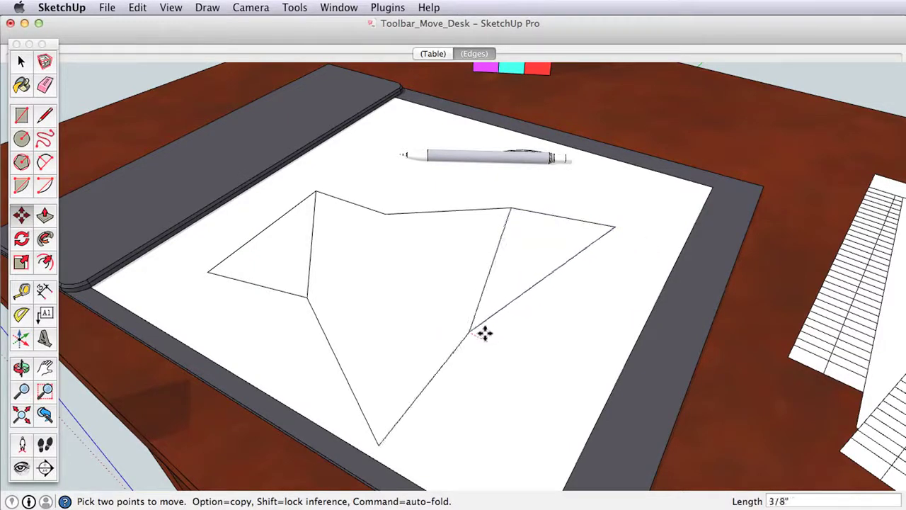
pyautogui.click(538, 357)
pyautogui.press('space')
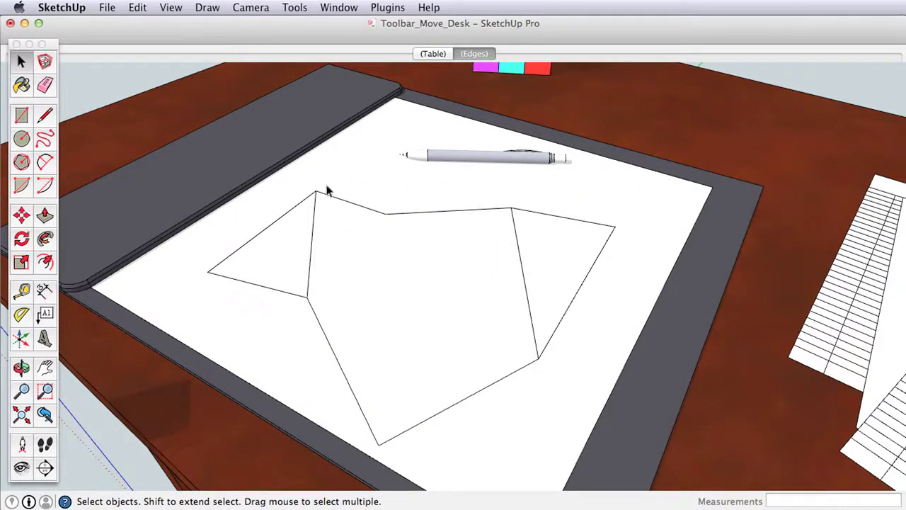
# Move the left triangle's lower inner corner and top corner, and pull the outline's upper bend inward
pyautogui.click(21, 214)
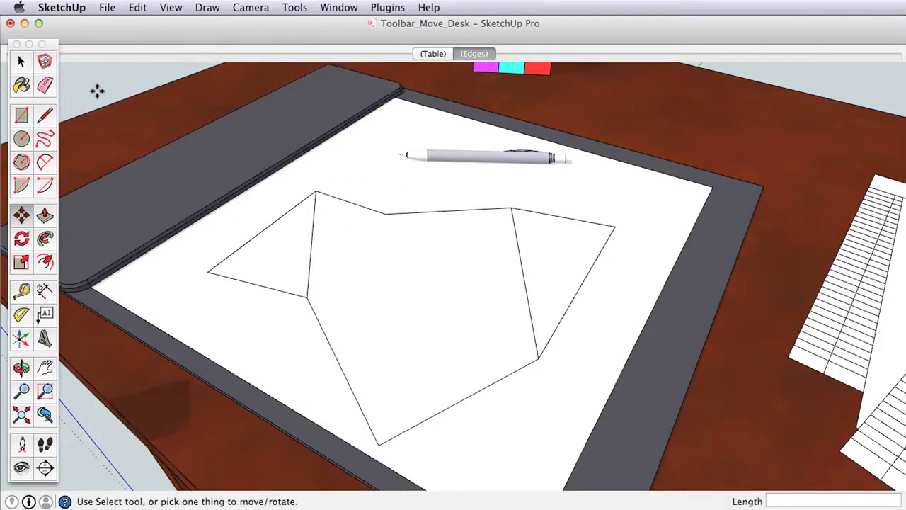
pyautogui.click(302, 300)
pyautogui.click(269, 324)
pyautogui.click(315, 191)
pyautogui.click(347, 175)
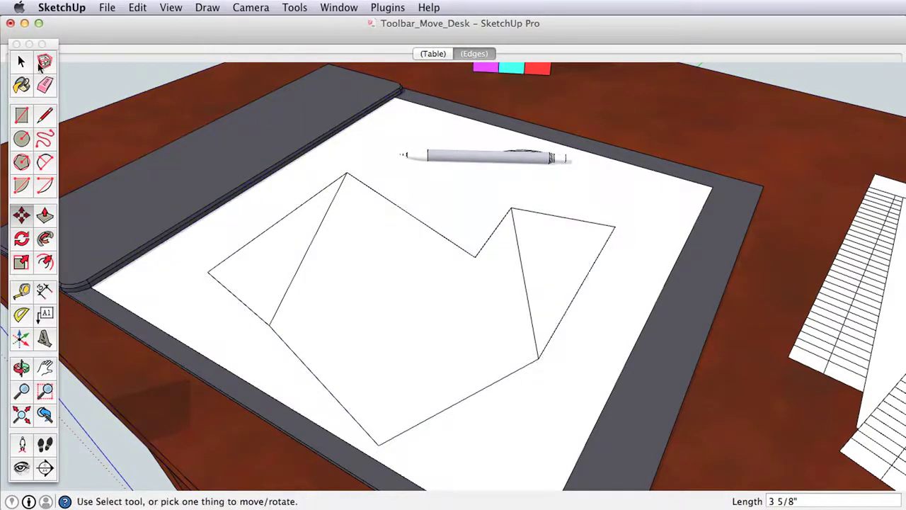
# Return to the Table scene, select the puzzle cube, pencil and chair together, and start moving them as one selection
pyautogui.press('space')
pyautogui.click(433, 54)
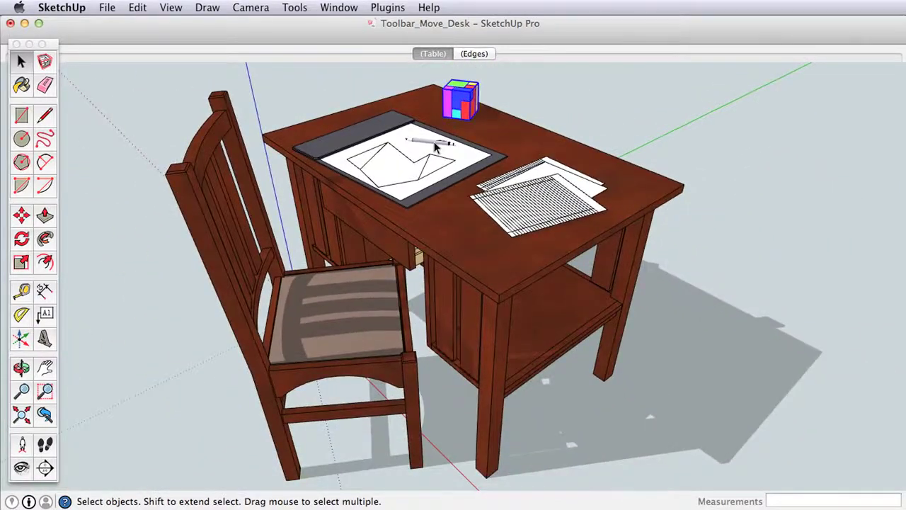
pyautogui.click(432, 141)
pyautogui.keyDown('shift'); pyautogui.click(339, 274); pyautogui.keyUp('shift')
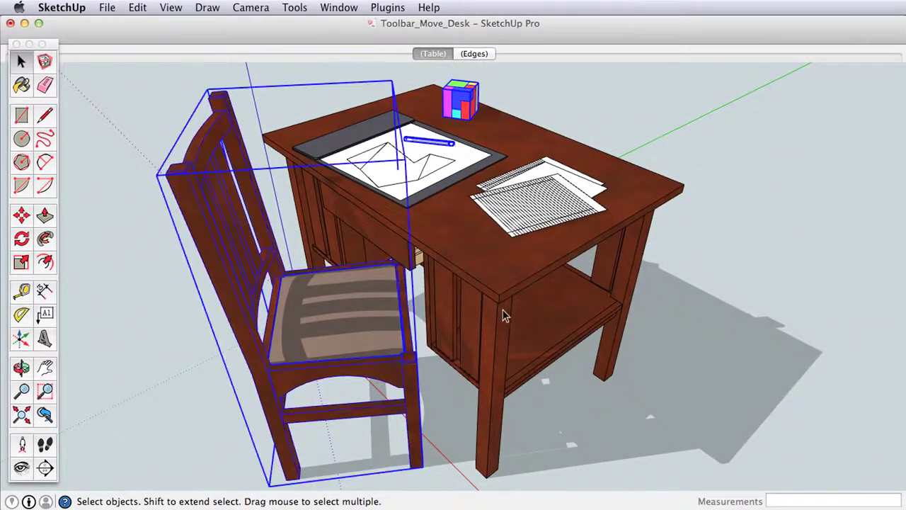
pyautogui.click(21, 216)
pyautogui.click(596, 429)
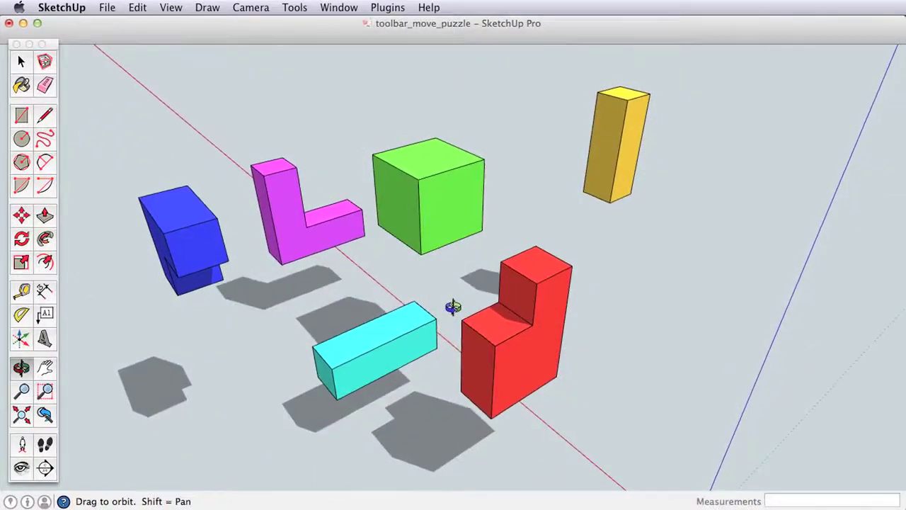
pyautogui.moveTo(453, 306); pyautogui.dragTo(508, 256)
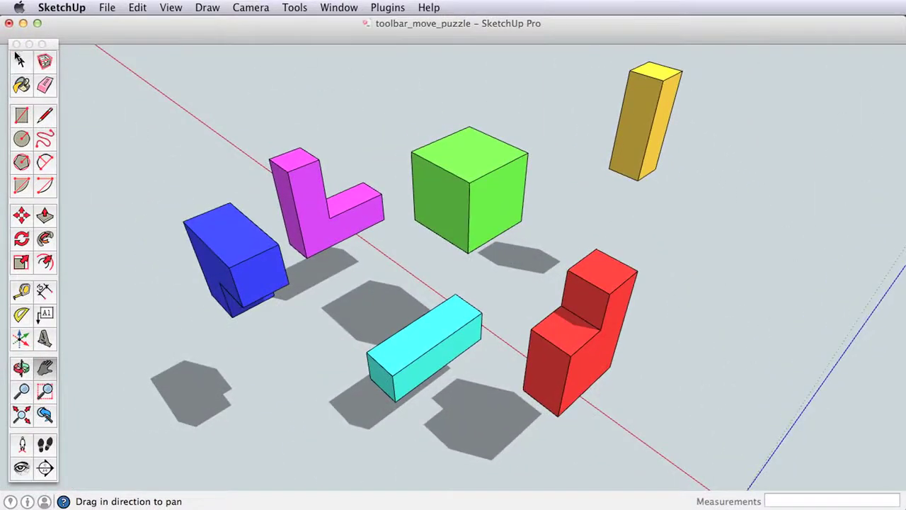
pyautogui.click(19, 60)
pyautogui.click(294, 177)
pyautogui.click(21, 215)
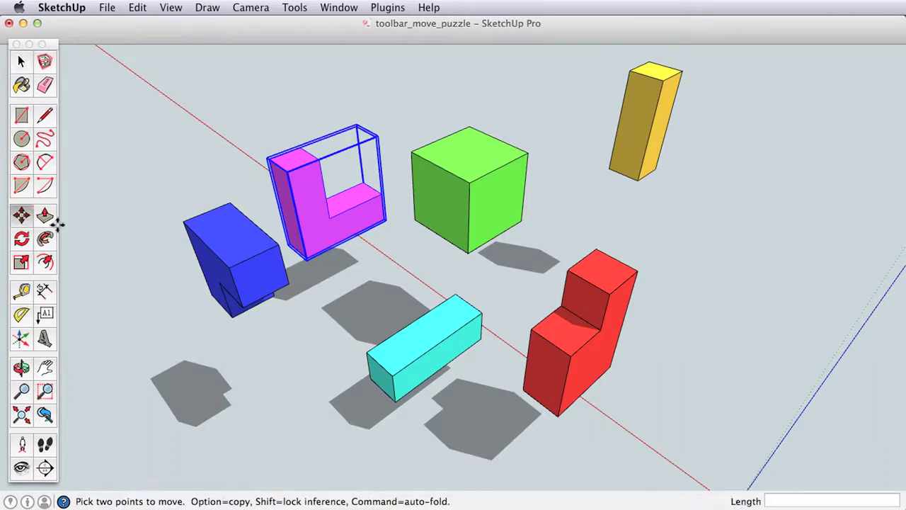
pyautogui.click(316, 227)
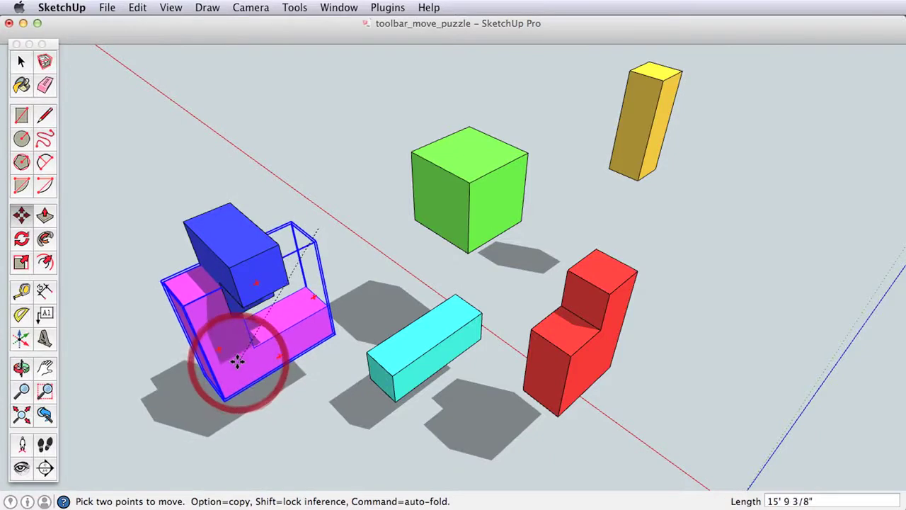
pyautogui.moveTo(227, 269); pyautogui.dragTo(319, 234)
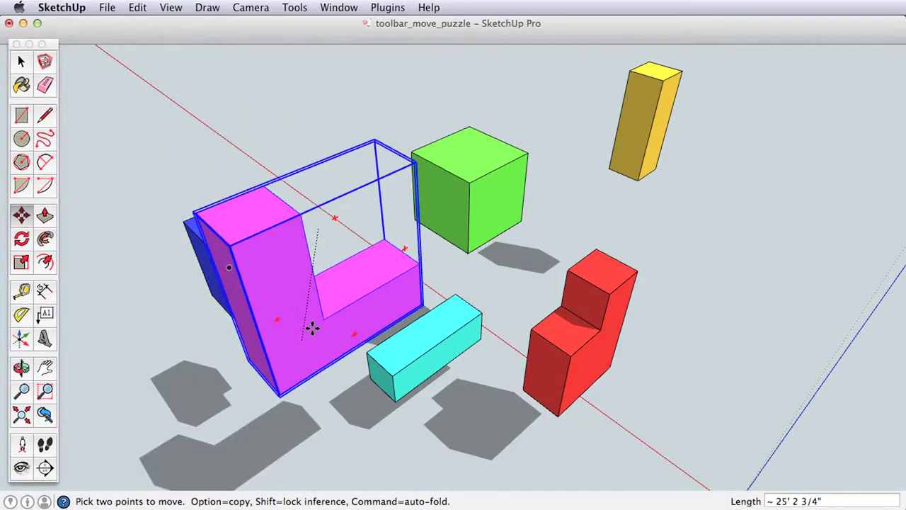
pyautogui.press('Escape')
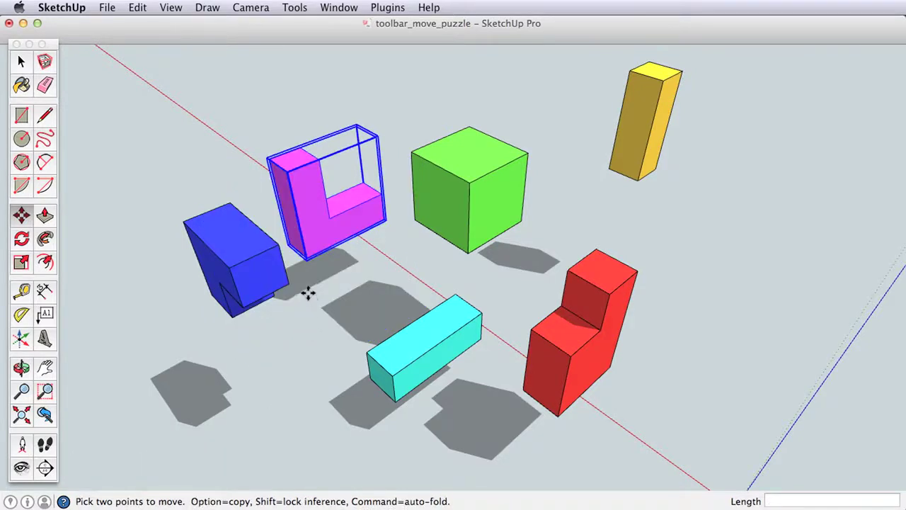
pyautogui.press('space')
pyautogui.click(106, 91)
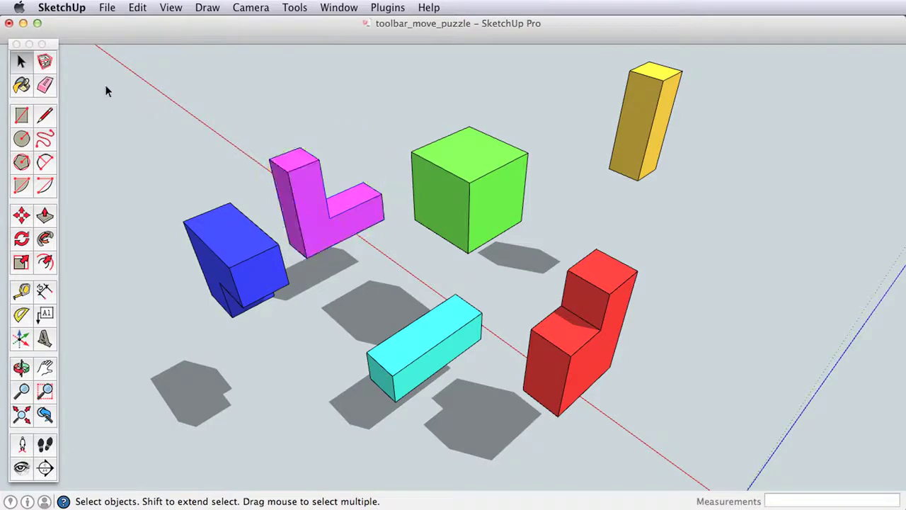
# Move the magenta L piece by its rear top corner onto the green cube's near top corner, and snap the blue piece against both
pyautogui.click(289, 177)
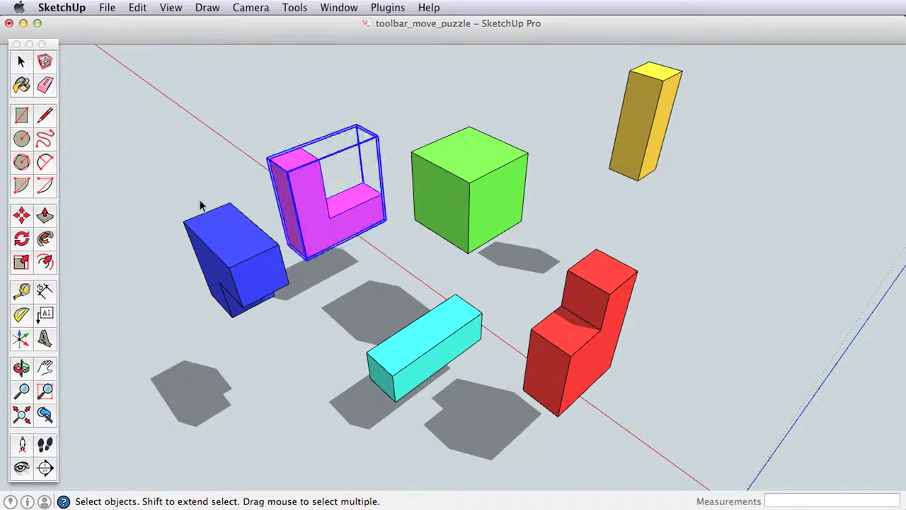
pyautogui.click(22, 216)
pyautogui.moveTo(298, 152); pyautogui.dragTo(413, 152)
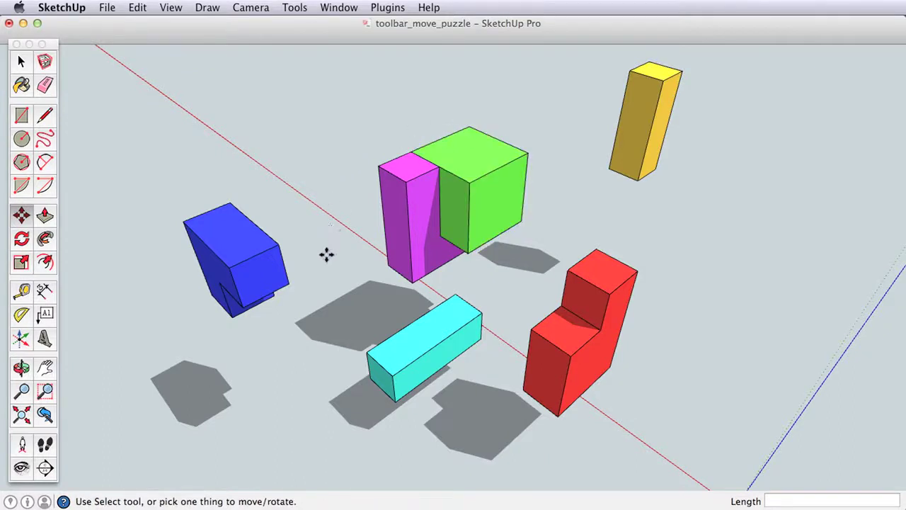
pyautogui.click(226, 203)
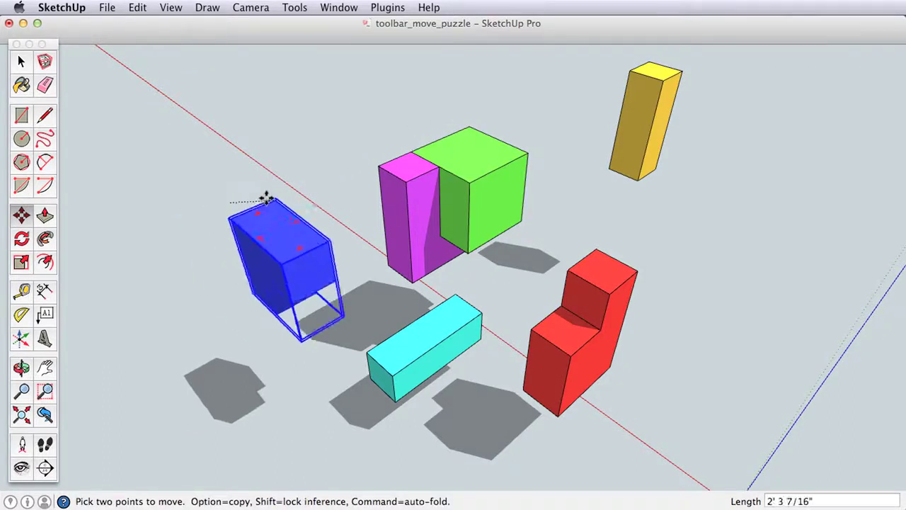
pyautogui.click(441, 165)
# Set the blue piece in place, and move the cyan bar by its upper corner beneath it, against the magenta and green pieces
pyautogui.moveTo(378, 360); pyautogui.dragTo(410, 319, button='middle')
pyautogui.rightClick(386, 320)
pyautogui.click(402, 325)
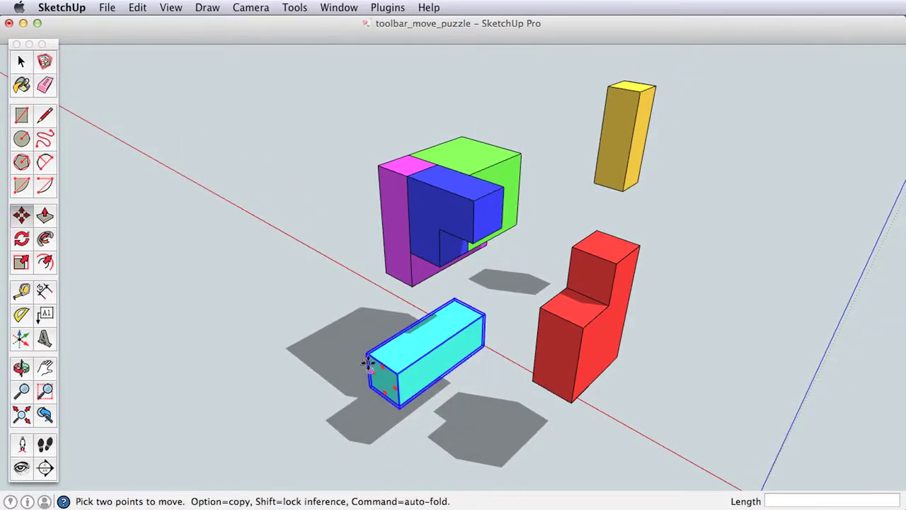
pyautogui.click(368, 355)
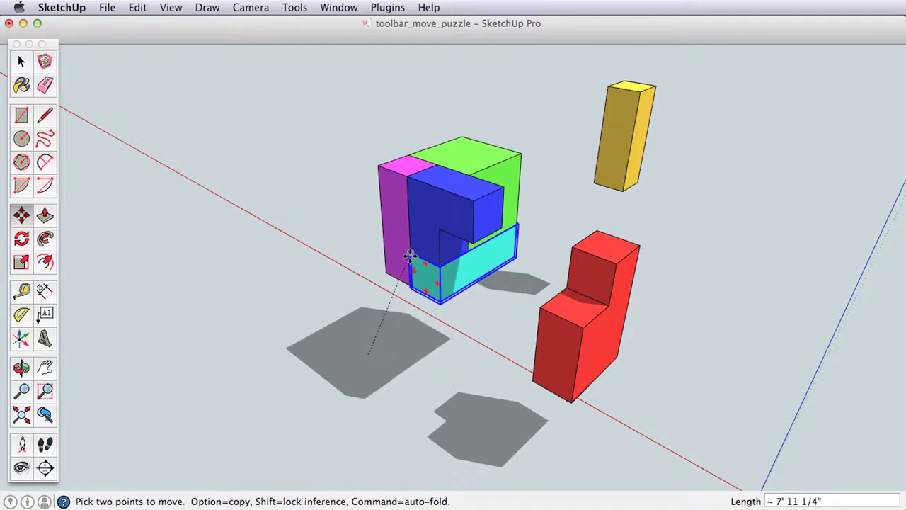
pyautogui.click(405, 282)
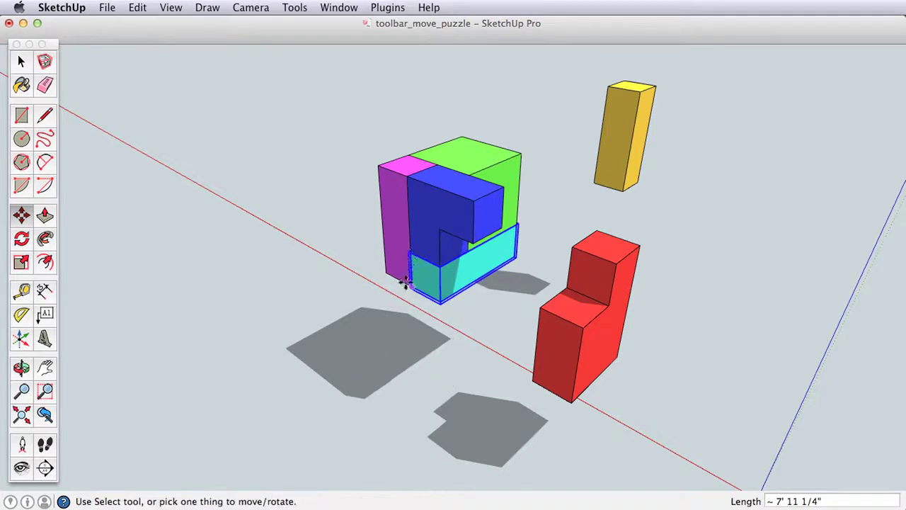
# Move the red L piece by its lower corner onto the cyan bar's lower near corner so it interlocks with the blue piece
pyautogui.click(529, 381)
pyautogui.click(432, 298)
pyautogui.press('h')
pyautogui.press('o')
pyautogui.moveTo(482, 269); pyautogui.dragTo(473, 300)
pyautogui.press('space')
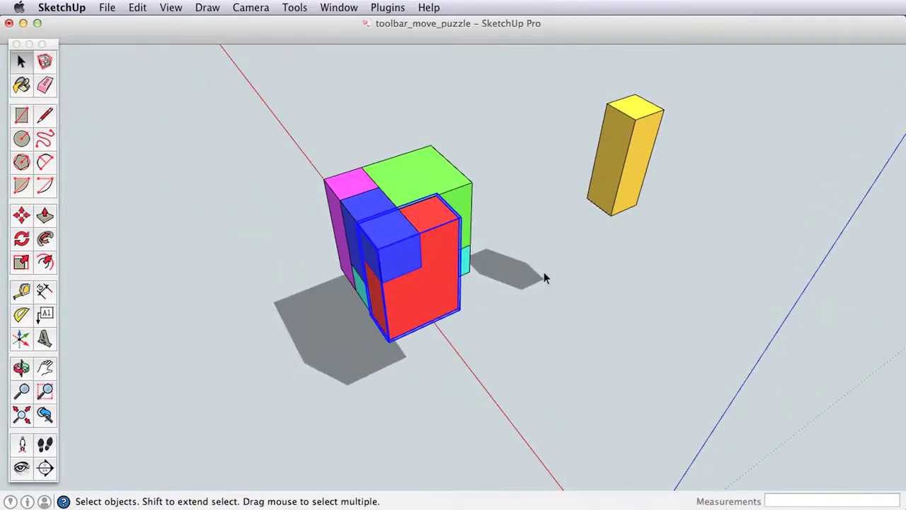
# Try to move the yellow bar by its near top corner, and by its left top corner onto the inner corner between green and red
pyautogui.click(625, 139)
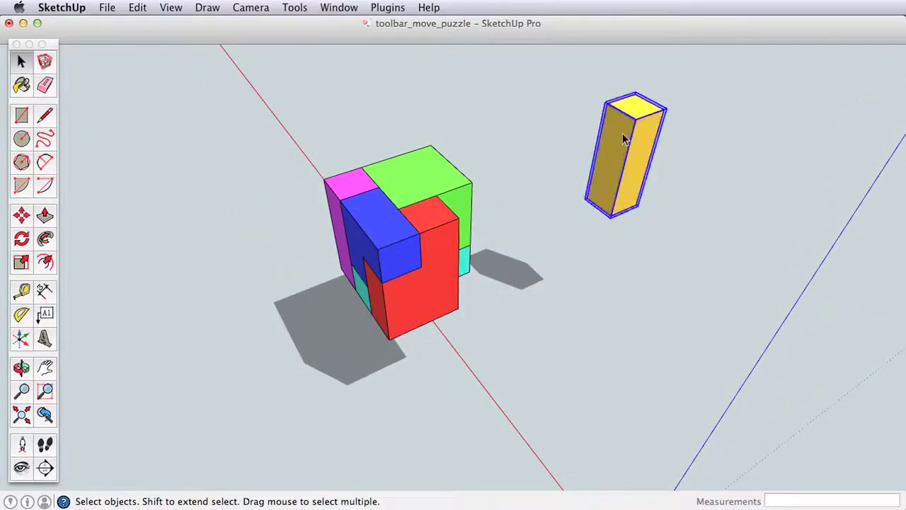
pyautogui.press('m')
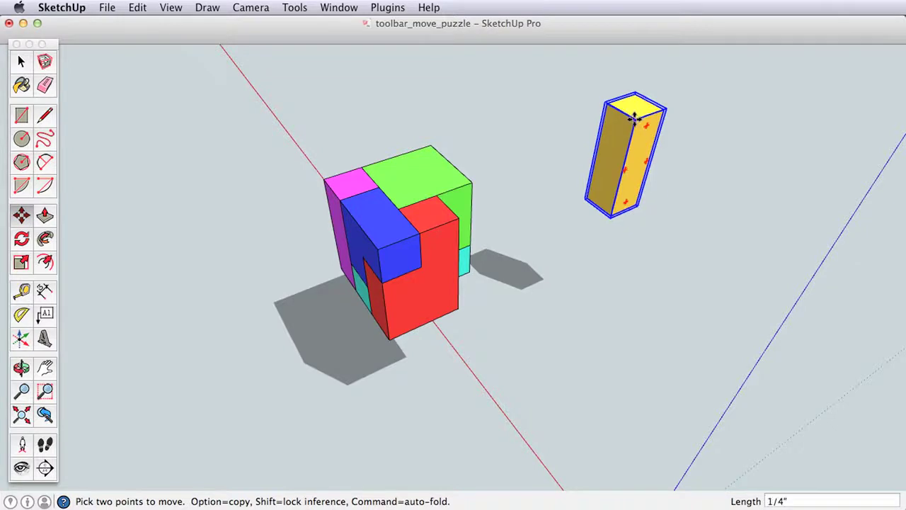
pyautogui.click(636, 119)
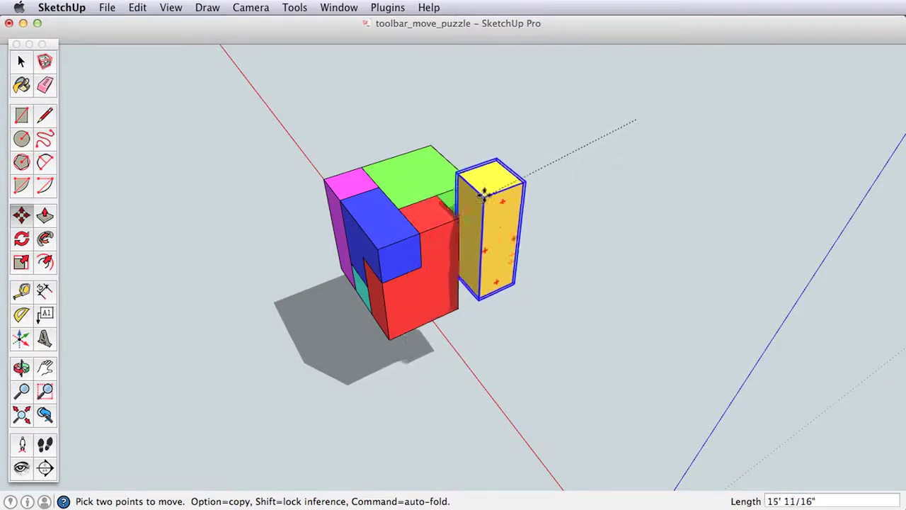
pyautogui.press('Escape')
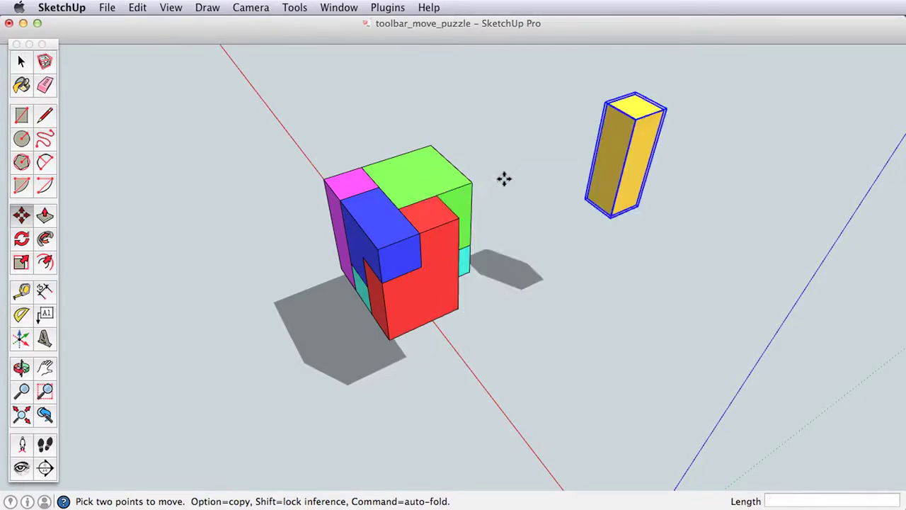
pyautogui.click(602, 103)
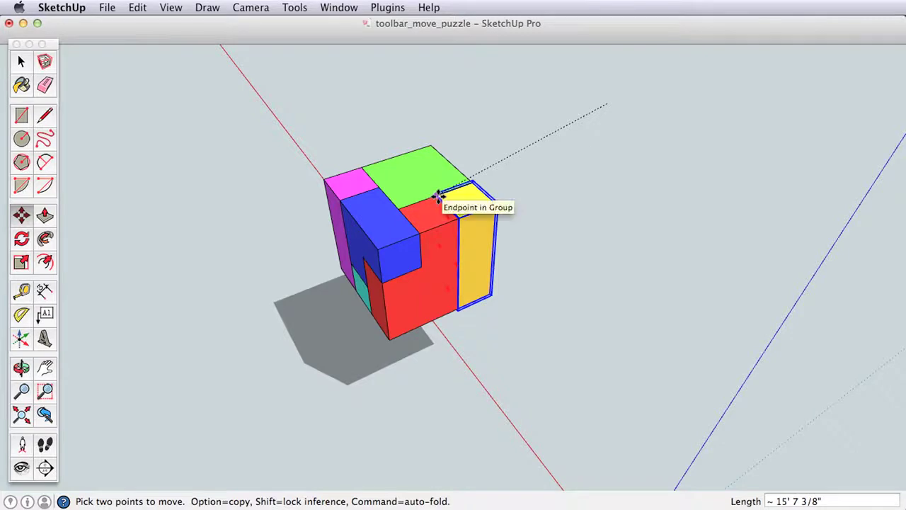
pyautogui.press('Escape')
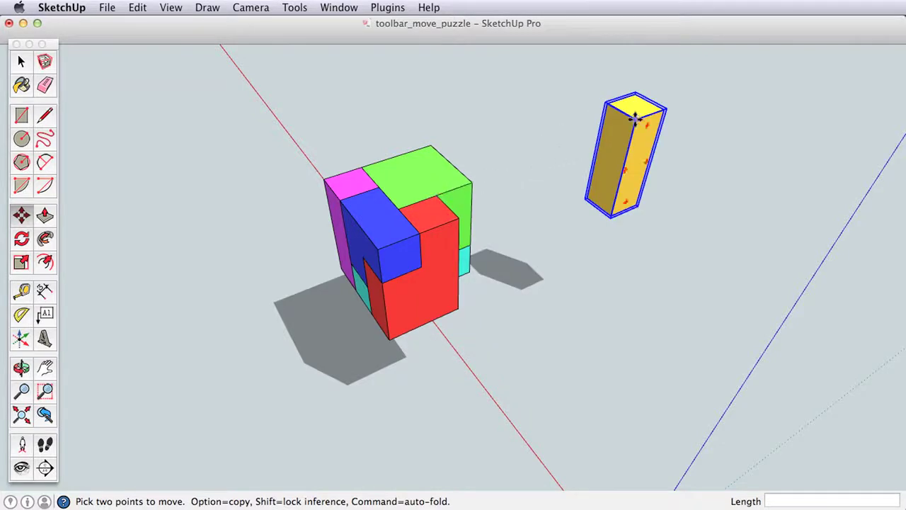
# Move the yellow bar by its near top corner onto the red piece's top corner, and undo that move
pyautogui.click(636, 117)
pyautogui.moveTo(507, 184); pyautogui.dragTo(546, 316, button='middle')
pyautogui.rightClick(522, 279)
pyautogui.click(544, 284)
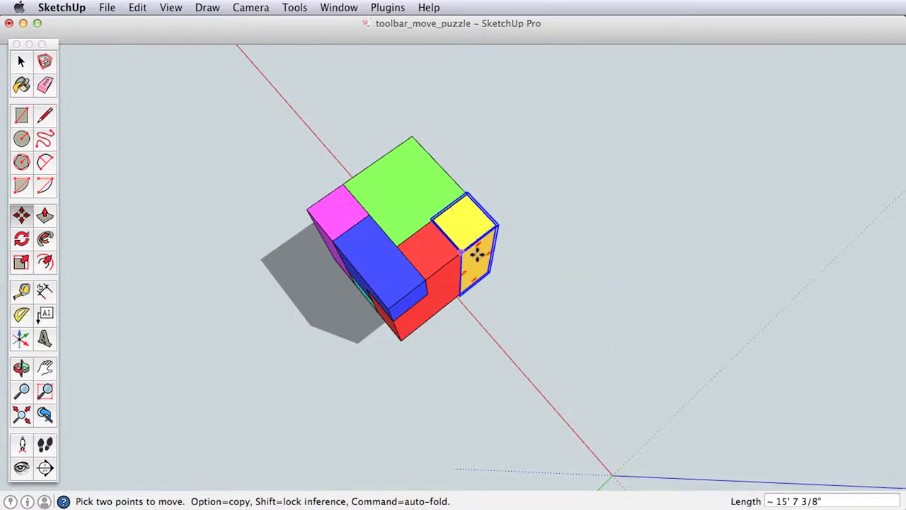
pyautogui.click(477, 255)
pyautogui.press('space')
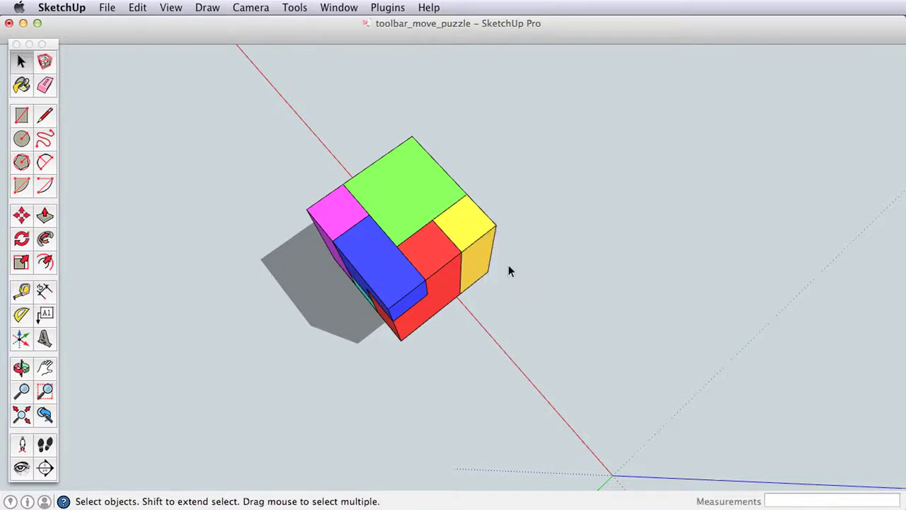
pyautogui.click(44, 416)
pyautogui.press('super+z')
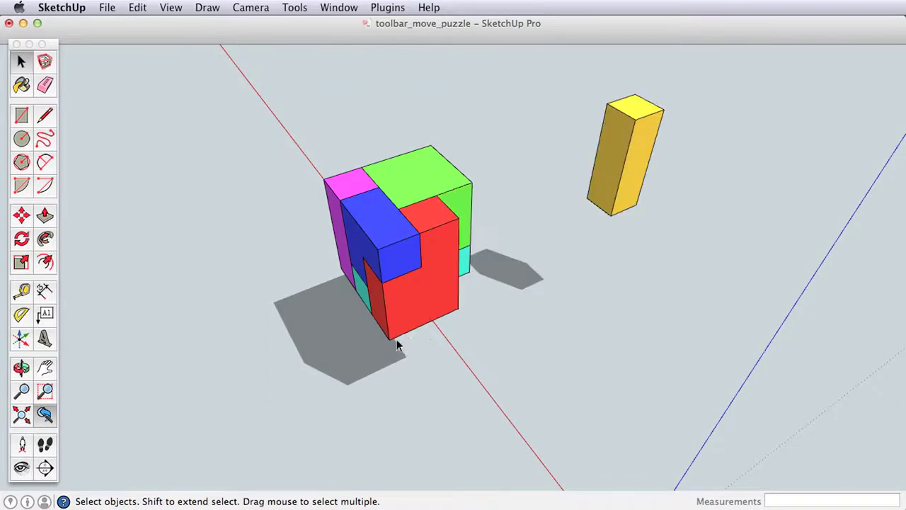
# Shift the yellow bar to line up with the cube's open corner, and slide it along the green axis into the gap
pyautogui.click(607, 186)
pyautogui.press('m')
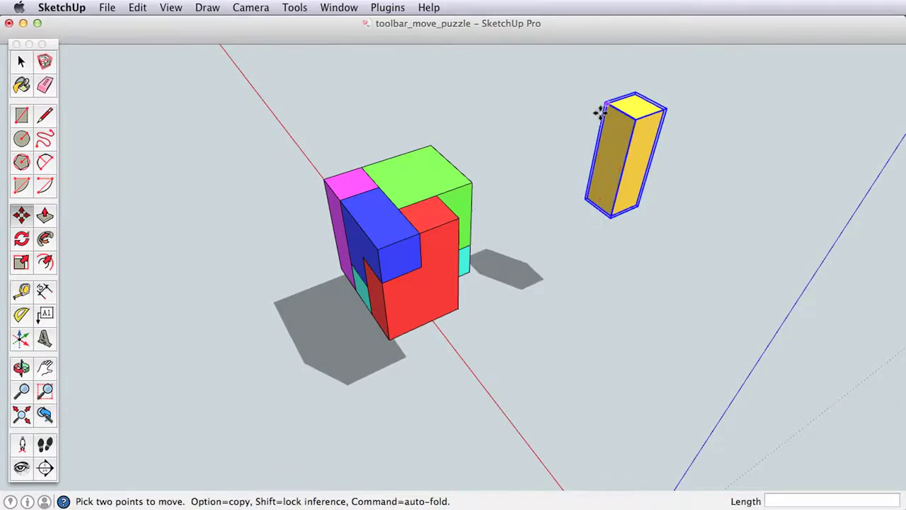
pyautogui.click(604, 100)
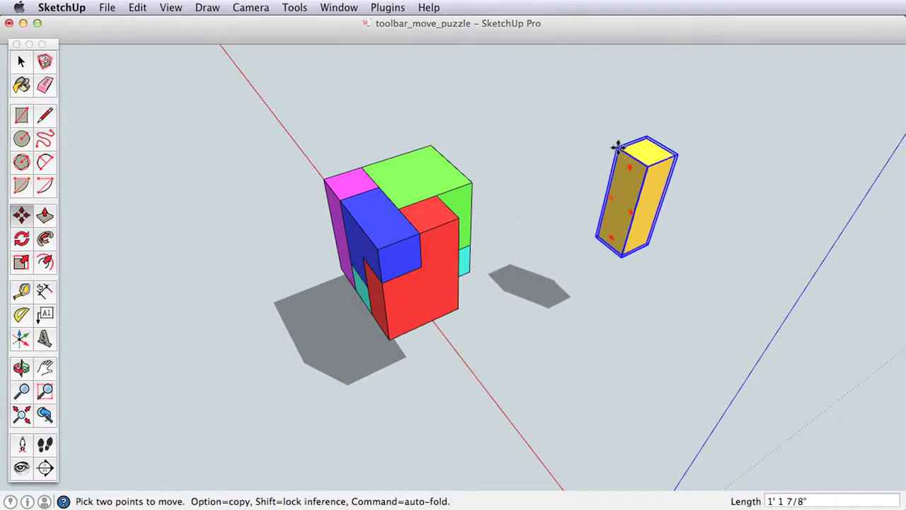
pyautogui.click(618, 147)
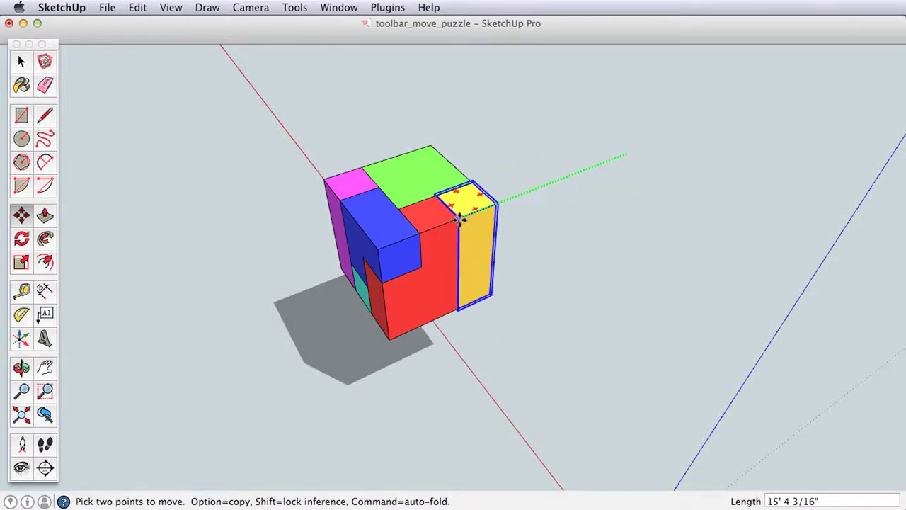
pyautogui.click(487, 217)
pyautogui.press('space')
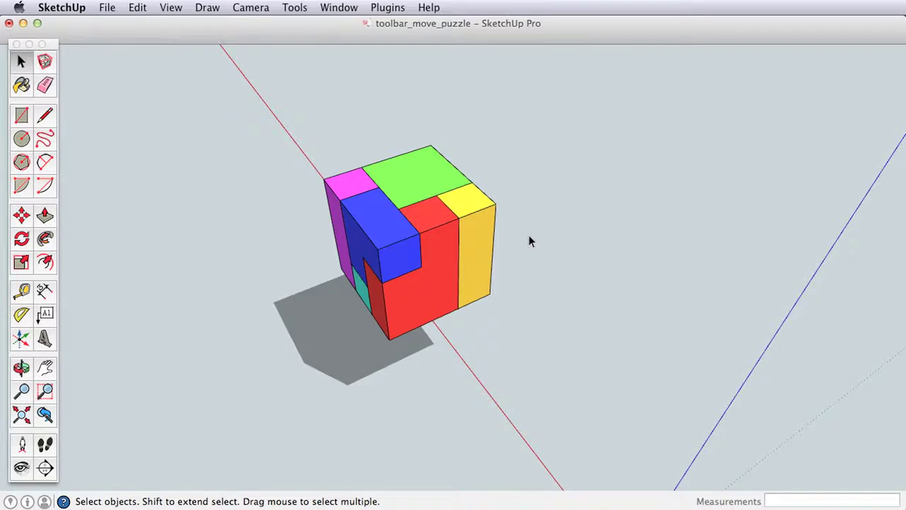
pyautogui.press('o')
pyautogui.moveTo(441, 269); pyautogui.dragTo(536, 228)
pyautogui.press('space')
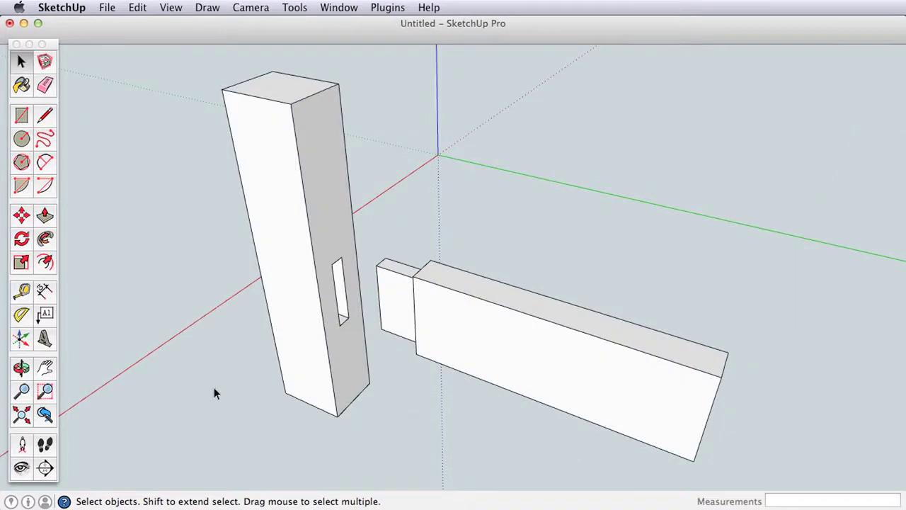
# Examine the post's mortise and the rail's tenon up close
pyautogui.press('h')
pyautogui.press('o')
pyautogui.moveTo(386, 403); pyautogui.dragTo(449, 348)
pyautogui.press('z')
pyautogui.moveTo(375, 439); pyautogui.dragTo(362, 255)
pyautogui.press('h')
pyautogui.moveTo(355, 366); pyautogui.dragTo(494, 233)
pyautogui.press('o')
pyautogui.press('z')
pyautogui.press('space')
# Try to move the rail by the tenon's upper corner at its shoulder towards the post's mortise
pyautogui.click(482, 215)
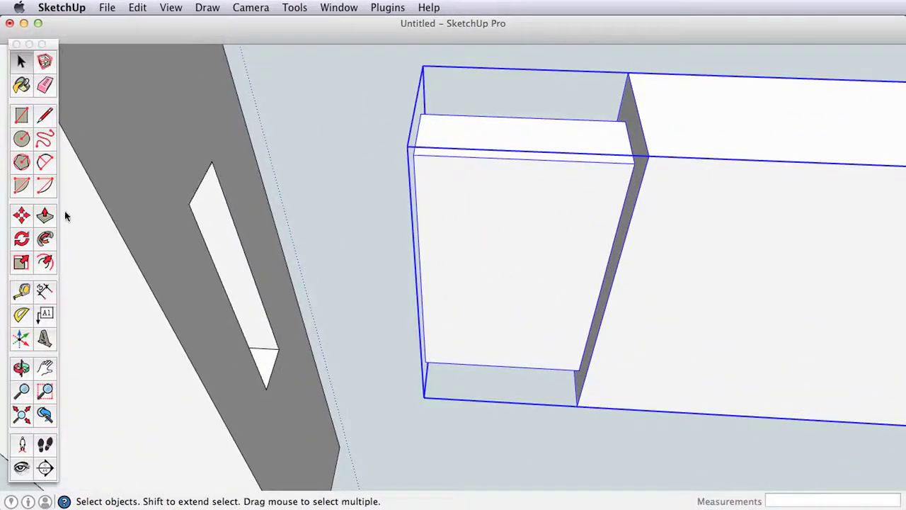
pyautogui.click(21, 215)
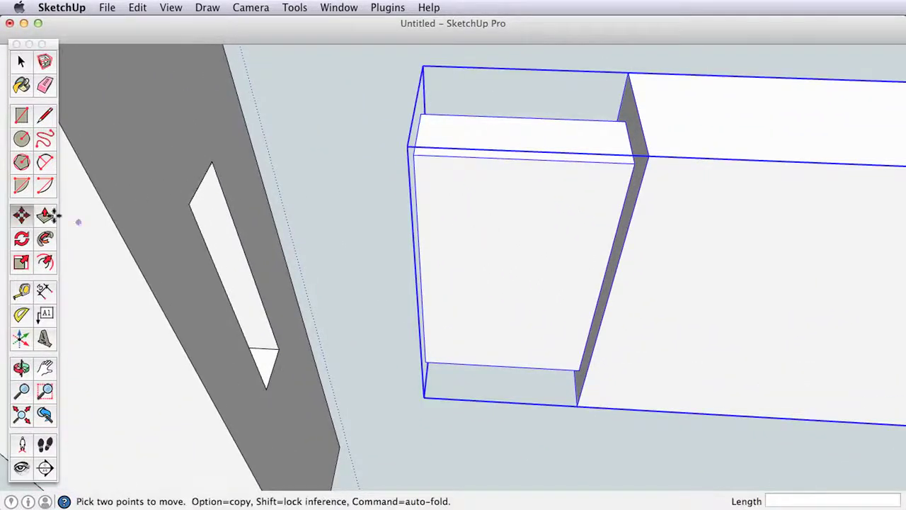
pyautogui.click(630, 163)
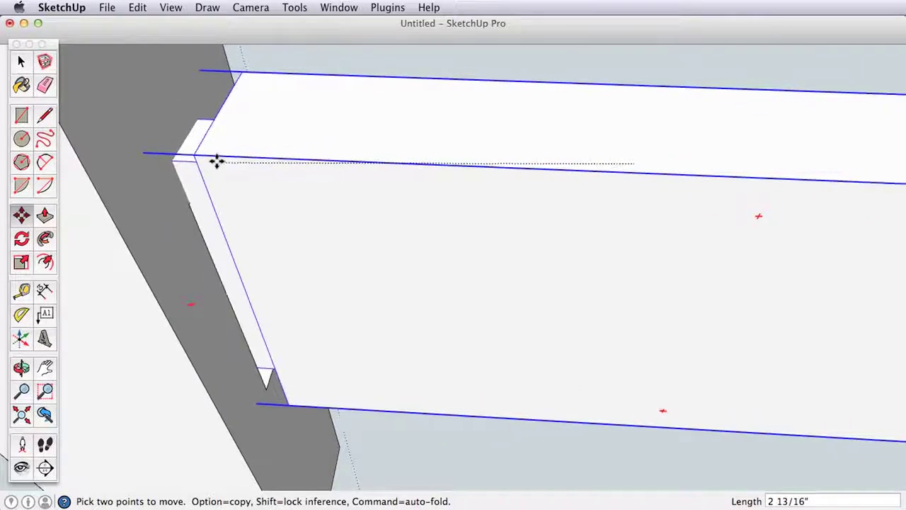
pyautogui.press('Escape')
# Move the rail by the shoulder's rear top corner about 3 1/8" against the post, and undo that move
pyautogui.click(415, 157)
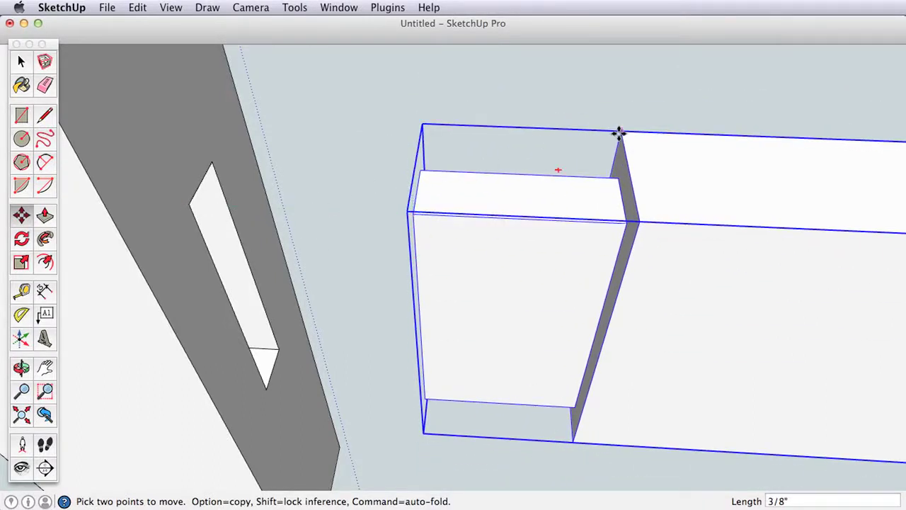
pyautogui.click(199, 101)
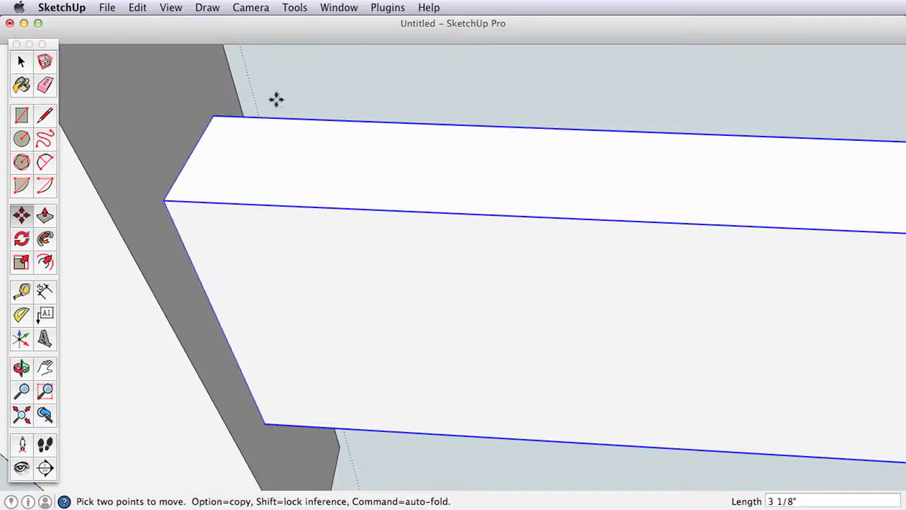
pyautogui.press('space')
pyautogui.click(341, 110)
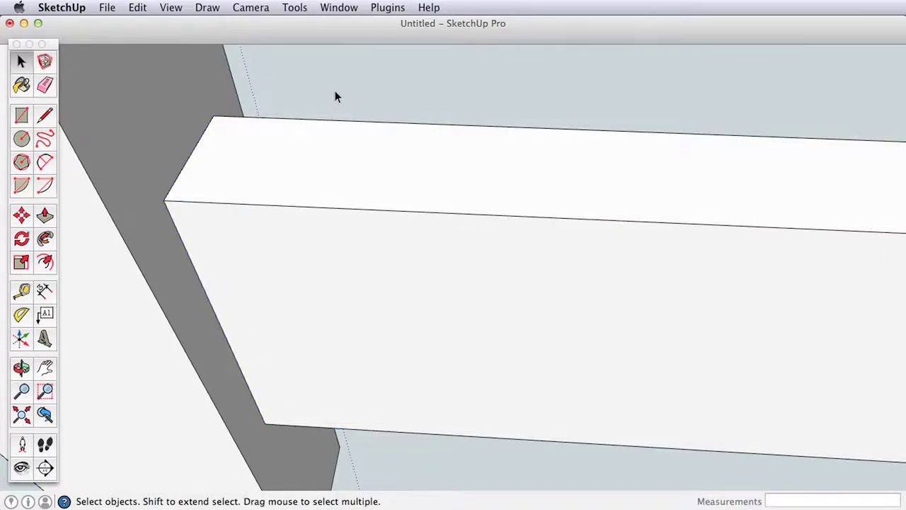
pyautogui.press('super+z')
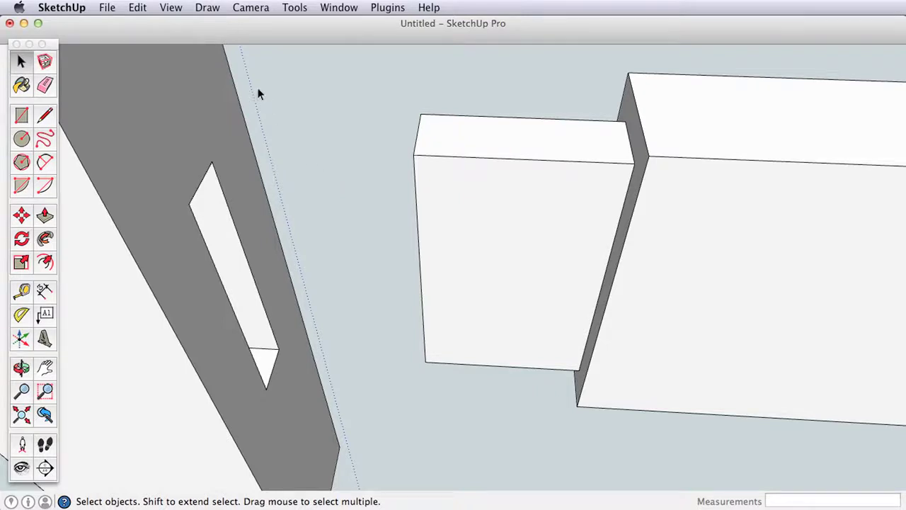
# Display the model's faces in X-ray style
pyautogui.click(174, 9)
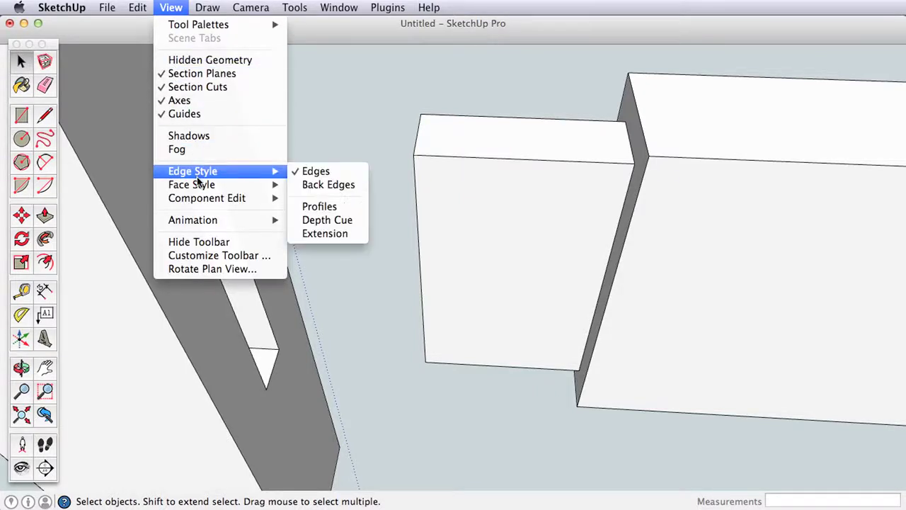
pyautogui.moveTo(213, 188)
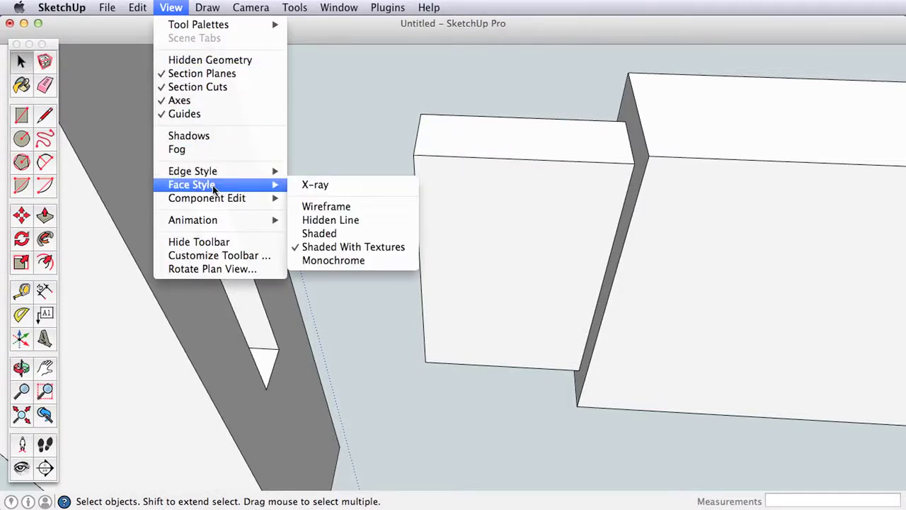
pyautogui.click(344, 186)
# Move the rail by the tenon's upper corner at its shoulder onto the matching upper corner of the post's mortise
pyautogui.click(493, 209)
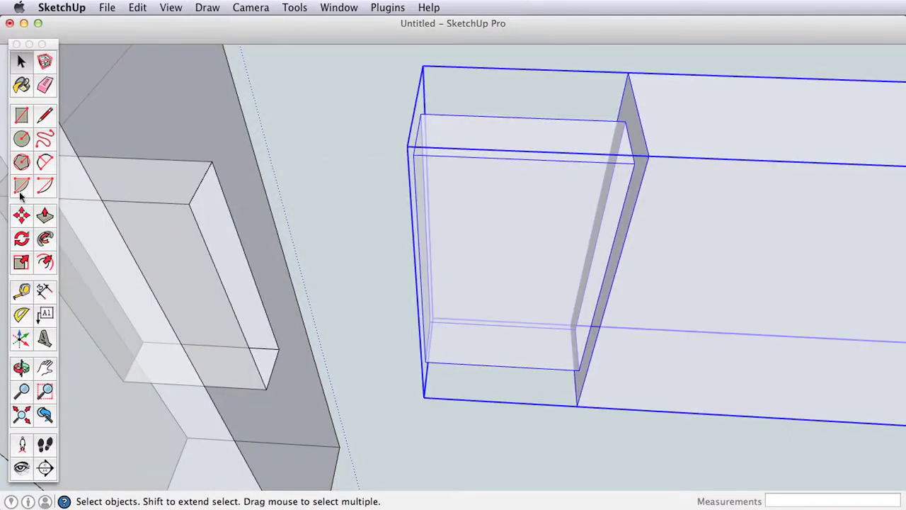
pyautogui.click(21, 214)
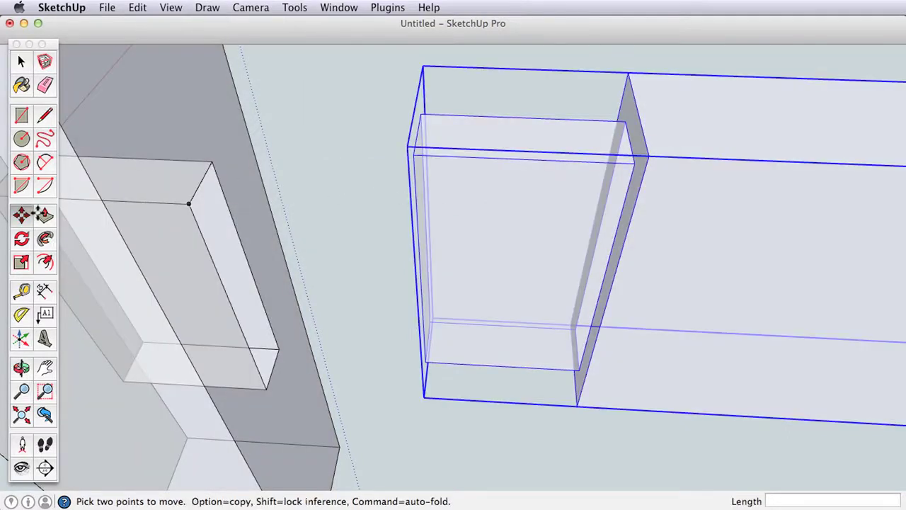
pyautogui.click(632, 163)
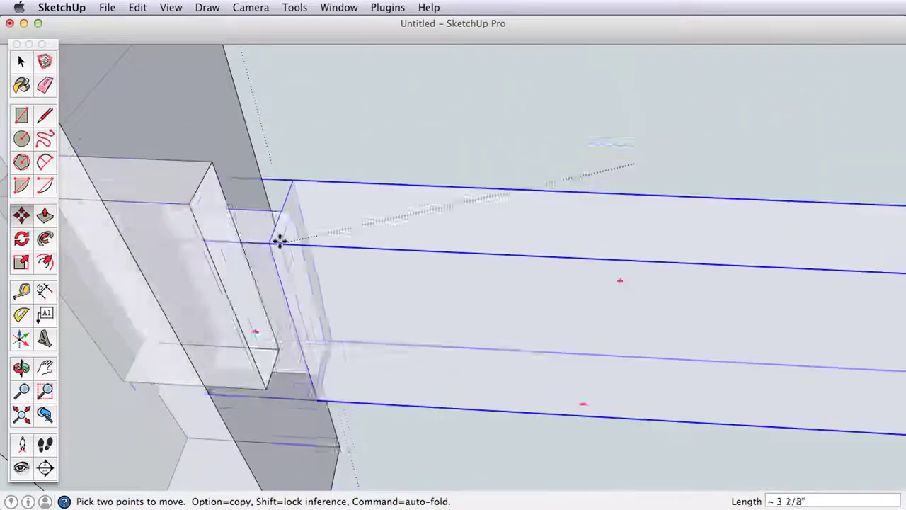
pyautogui.click(187, 204)
pyautogui.keyDown('shift'); pyautogui.moveTo(188, 204); pyautogui.dragTo(427, 322, button='middle'); pyautogui.keyUp('shift')
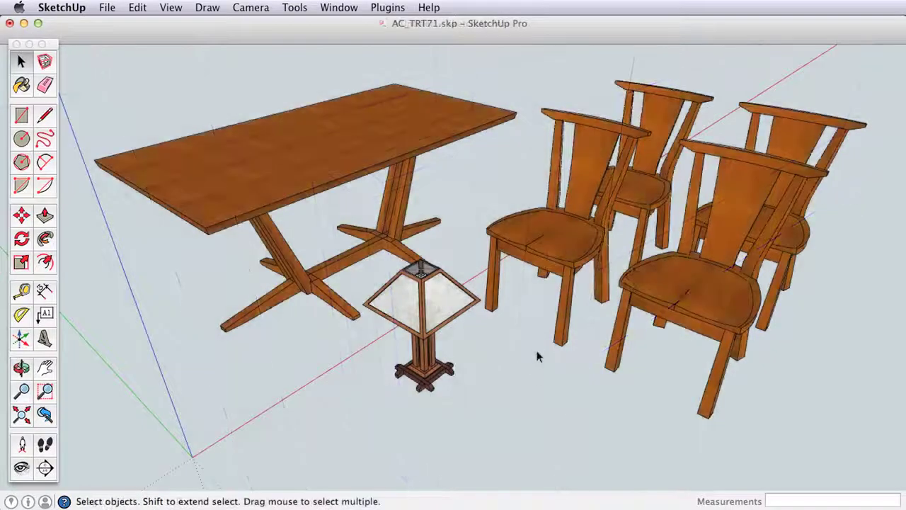
# Move the lamp by a point on its lower part about 40" onto the dining table, and undo that move
pyautogui.moveTo(575, 382)
pyautogui.mouseDown(button='middle')
pyautogui.moveTo(582, 391)
pyautogui.moveTo(490, 333)
pyautogui.moveTo(606, 290)
pyautogui.moveTo(640, 352)
pyautogui.moveTo(593, 415)
pyautogui.moveTo(593, 394)
pyautogui.moveTo(578, 393)
pyautogui.mouseUp(button='middle')
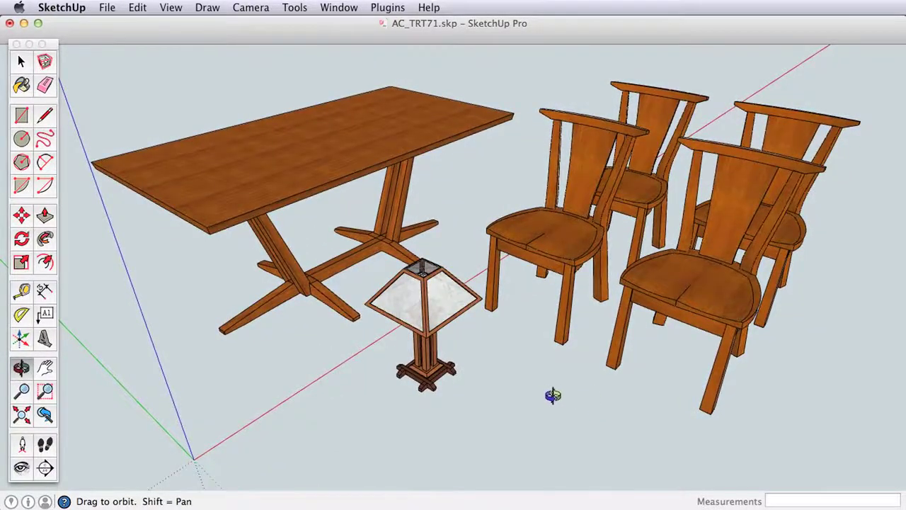
pyautogui.click(22, 63)
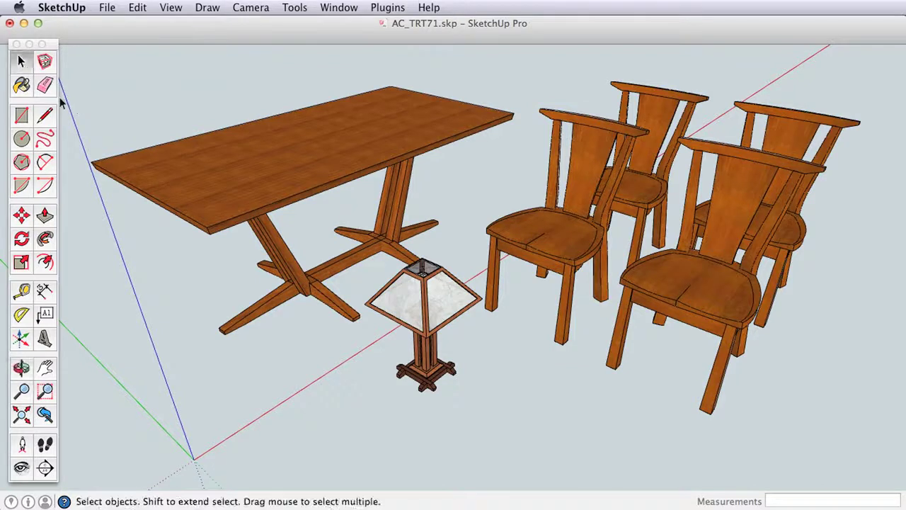
pyautogui.click(420, 358)
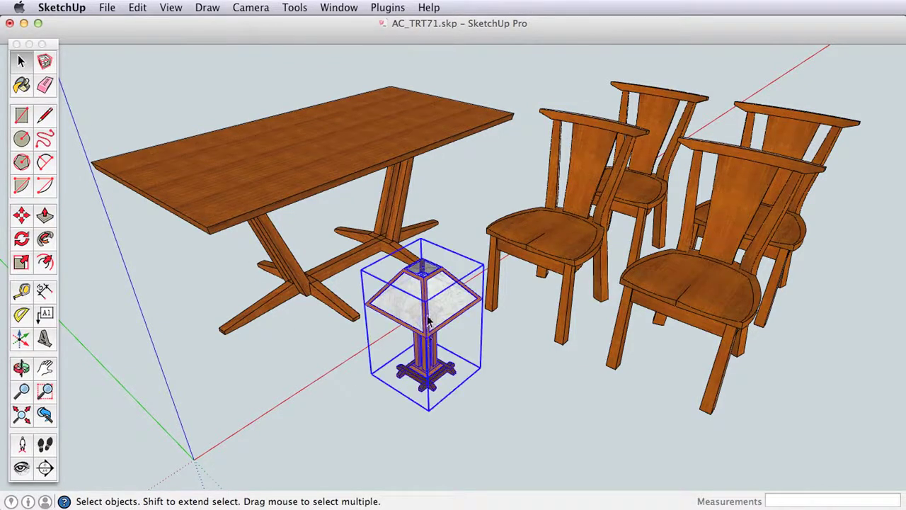
pyautogui.click(21, 216)
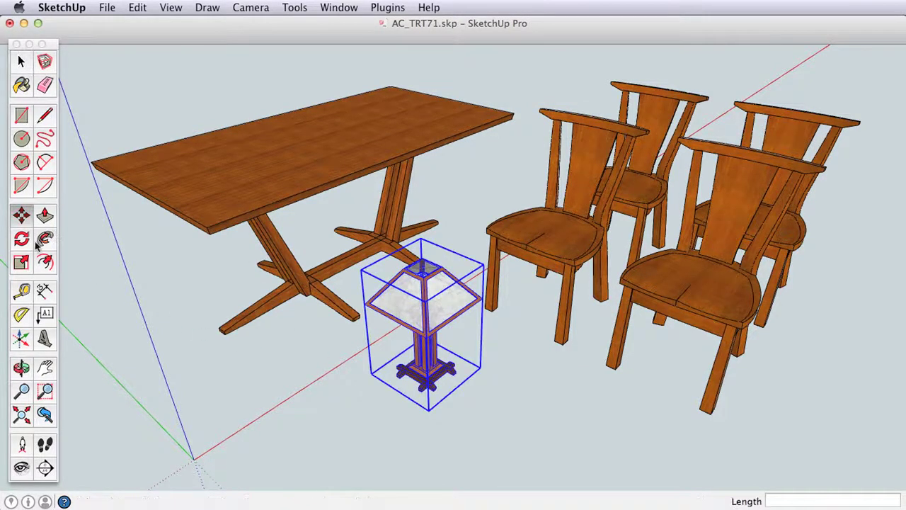
pyautogui.click(410, 354)
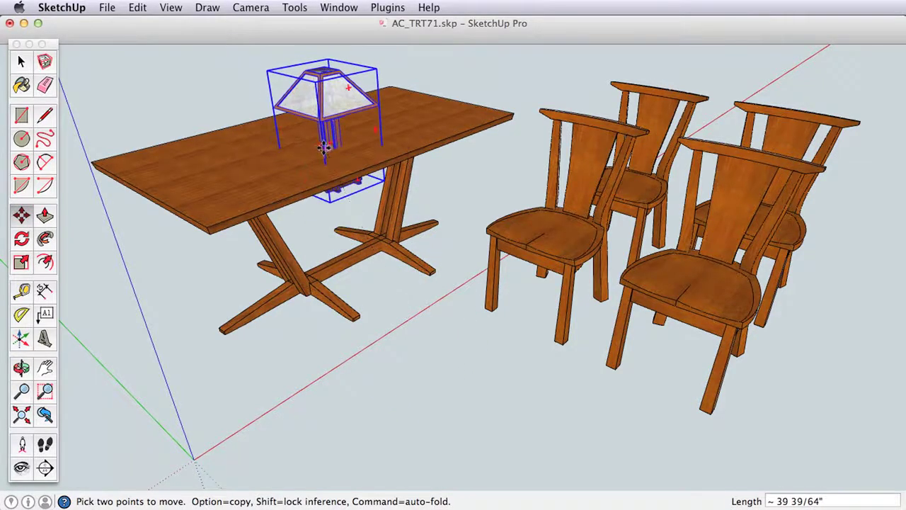
pyautogui.moveTo(442, 296)
pyautogui.mouseDown(button='middle')
pyautogui.moveTo(469, 257)
pyautogui.moveTo(488, 194)
pyautogui.moveTo(465, 241)
pyautogui.moveTo(456, 296)
pyautogui.mouseUp(button='middle')
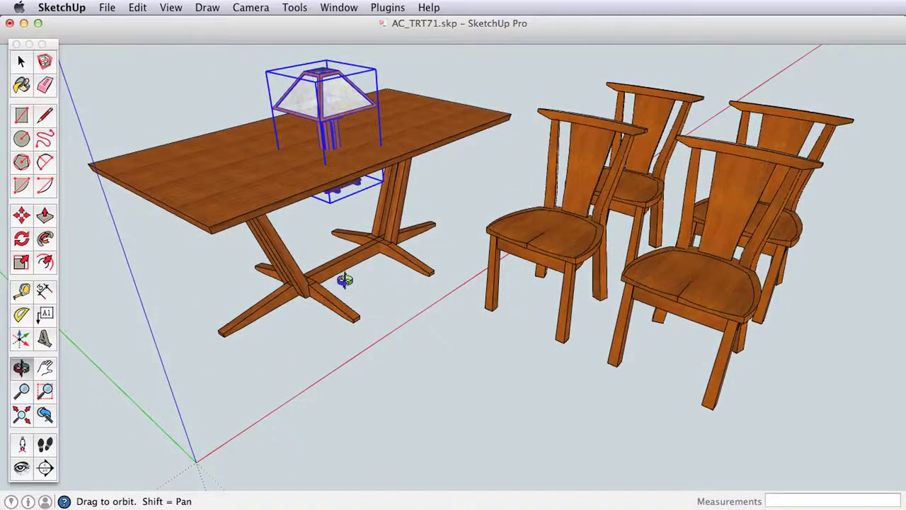
pyautogui.click(137, 8)
pyautogui.click(146, 27)
# Move the lamp by the front lower corner of its base about 44 1/2" onto the middle of the tabletop
pyautogui.rightClick(415, 423)
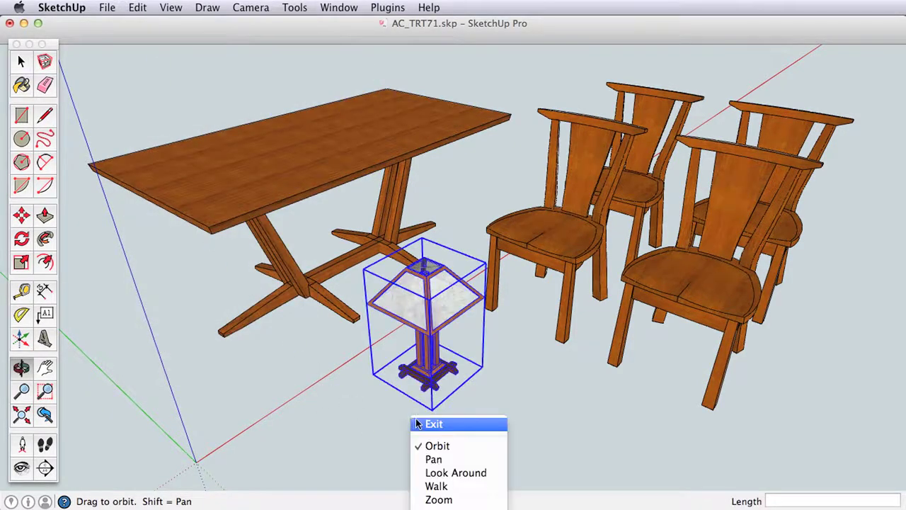
pyautogui.click(445, 424)
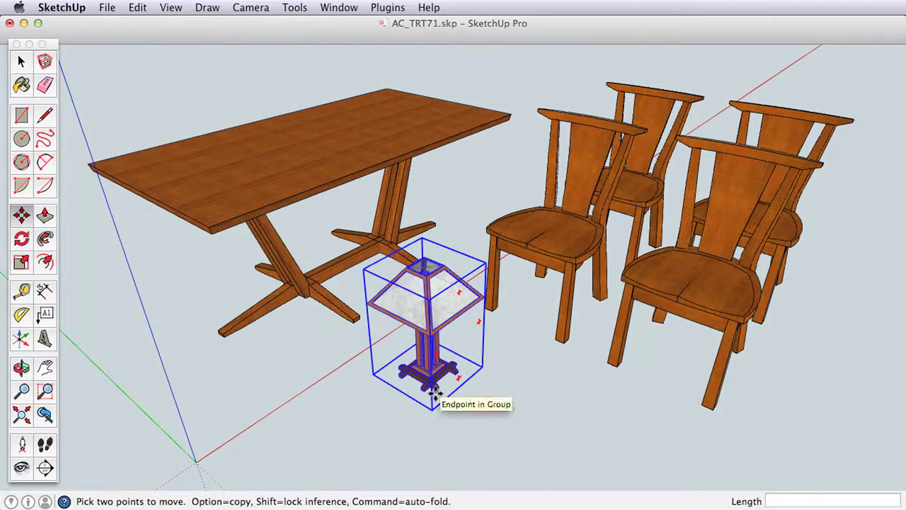
pyautogui.click(435, 393)
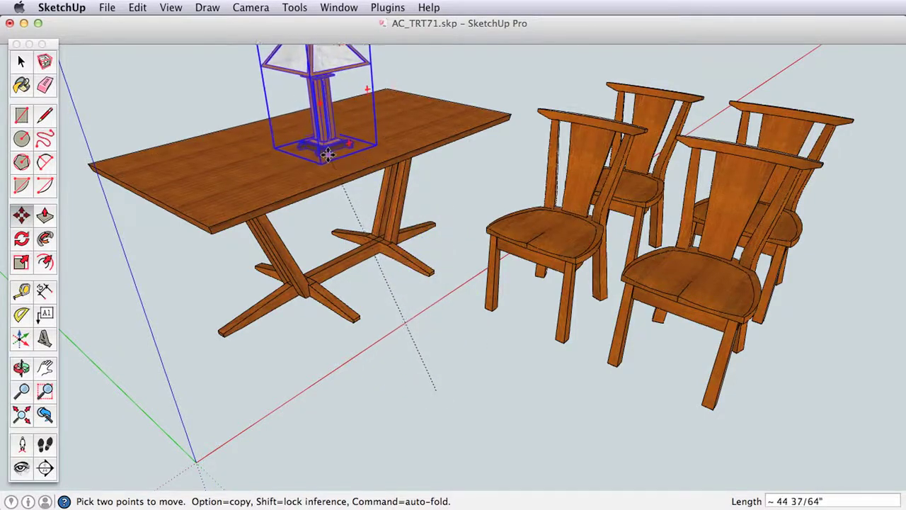
pyautogui.click(330, 153)
pyautogui.press('space')
# Rotate the chair closest to the table by about 114.3° with the Move tool's rotation grip so it faces the table
pyautogui.click(443, 335)
pyautogui.keyDown('shift'); pyautogui.moveTo(443, 339); pyautogui.dragTo(508, 322, button='middle'); pyautogui.keyUp('shift')
pyautogui.click(508, 328)
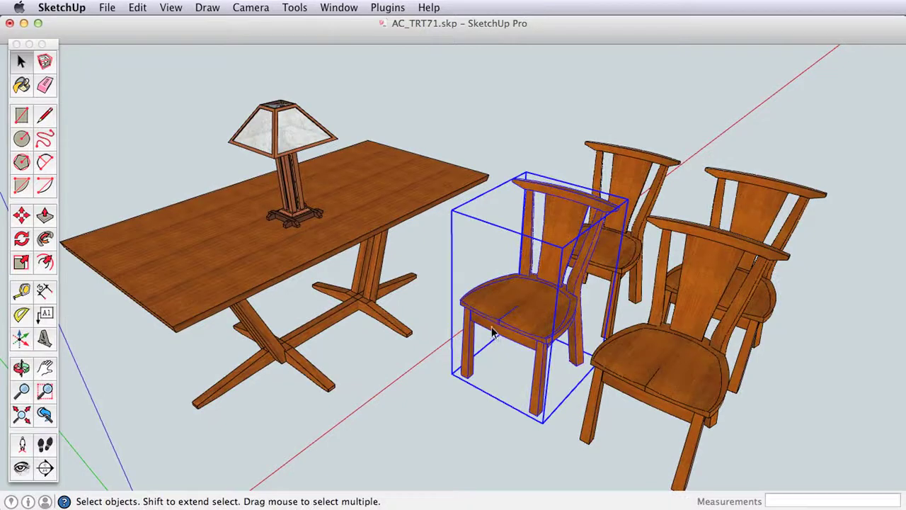
pyautogui.click(22, 216)
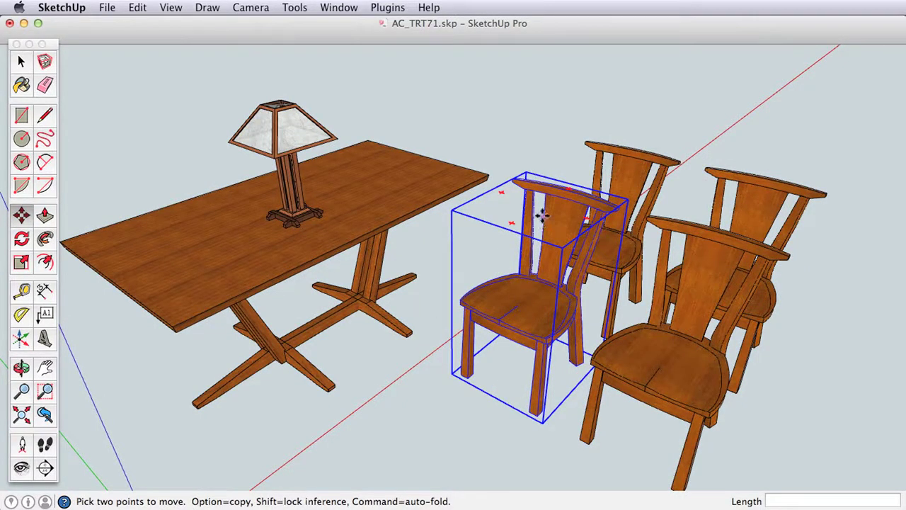
pyautogui.moveTo(511, 223)
pyautogui.click(513, 224)
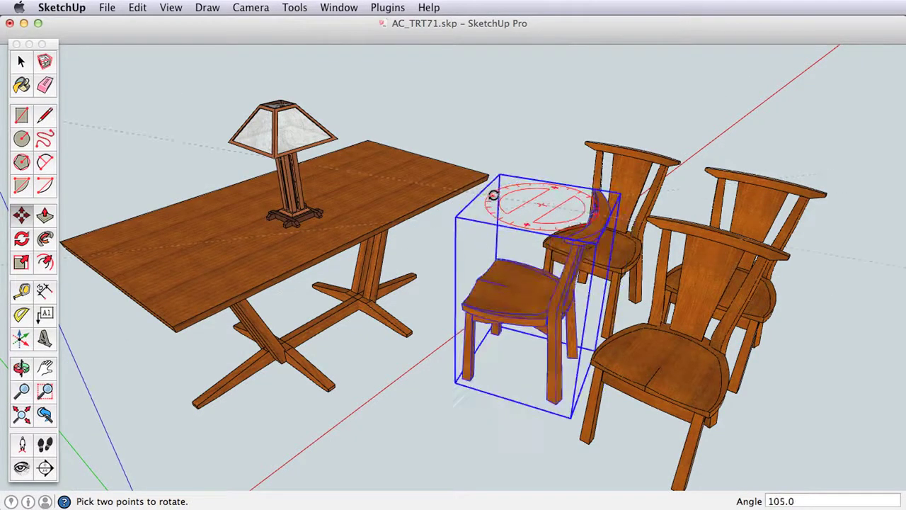
pyautogui.click(492, 200)
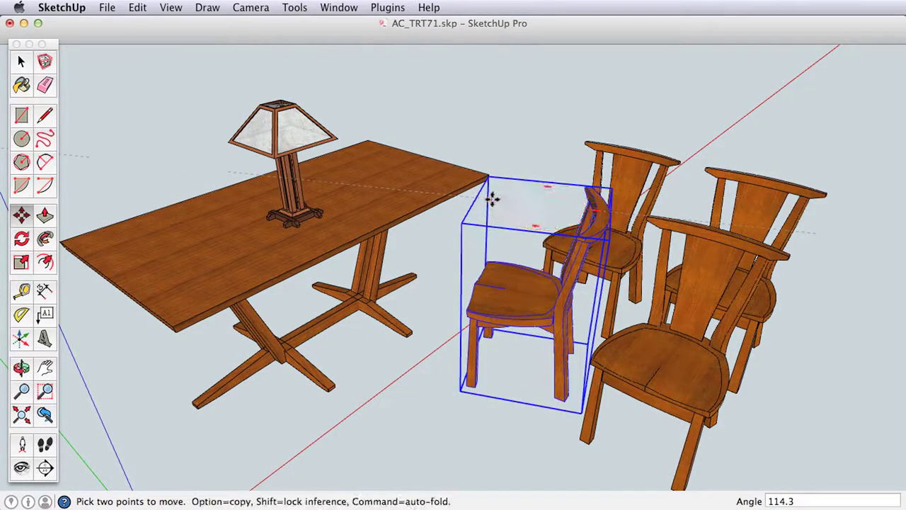
# Move the rotated chair by its foot about 16 29/32" so its seat sits against the table's near long side
pyautogui.click(472, 316)
pyautogui.click(471, 314)
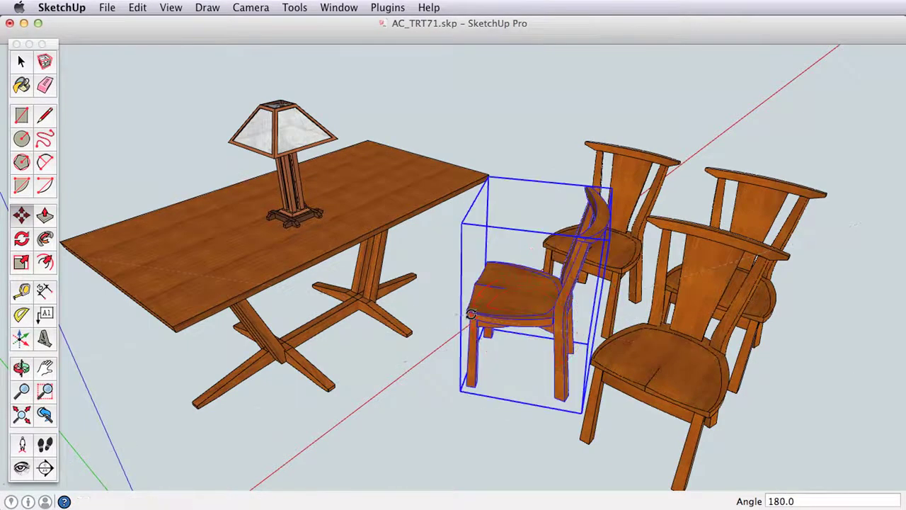
pyautogui.click(476, 389)
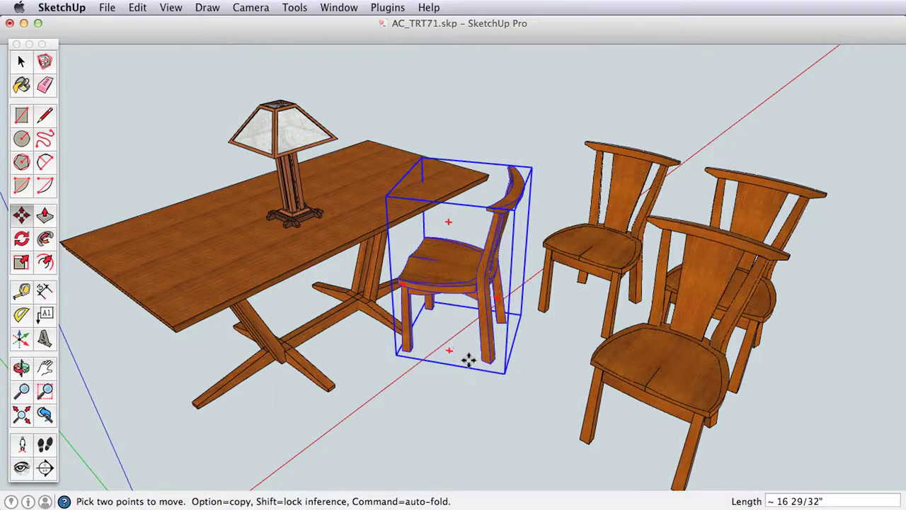
pyautogui.keyDown('shift'); pyautogui.moveTo(466, 336); pyautogui.dragTo(469, 370, button='middle'); pyautogui.keyUp('shift')
pyautogui.scroll(-2, 470, 298)
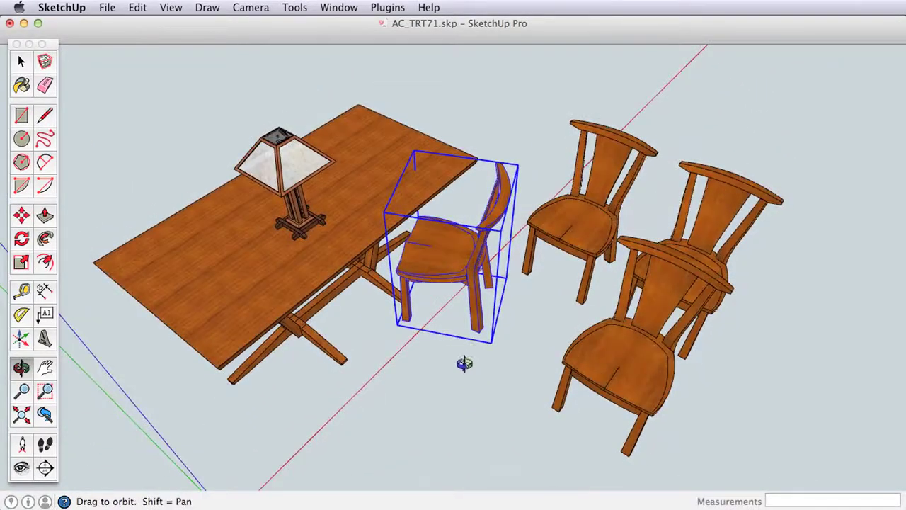
pyautogui.rightClick(458, 357)
pyautogui.click(467, 358)
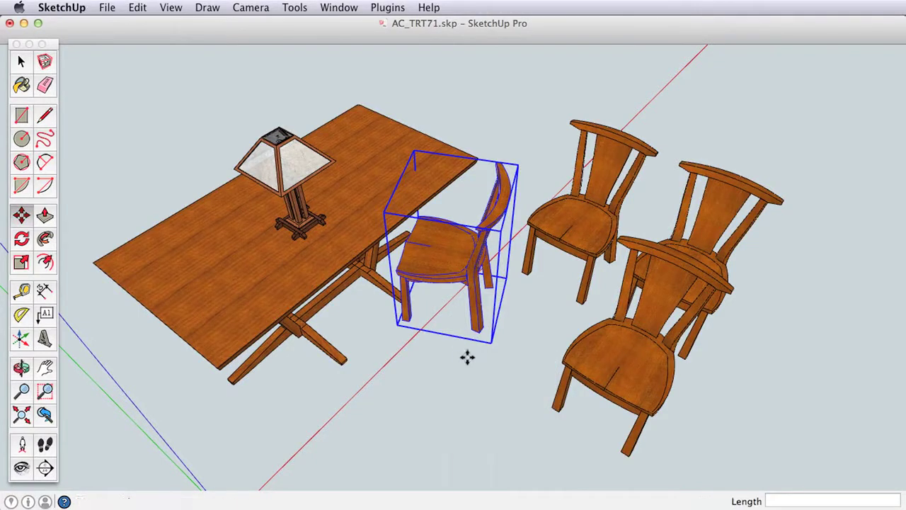
pyautogui.press('Escape')
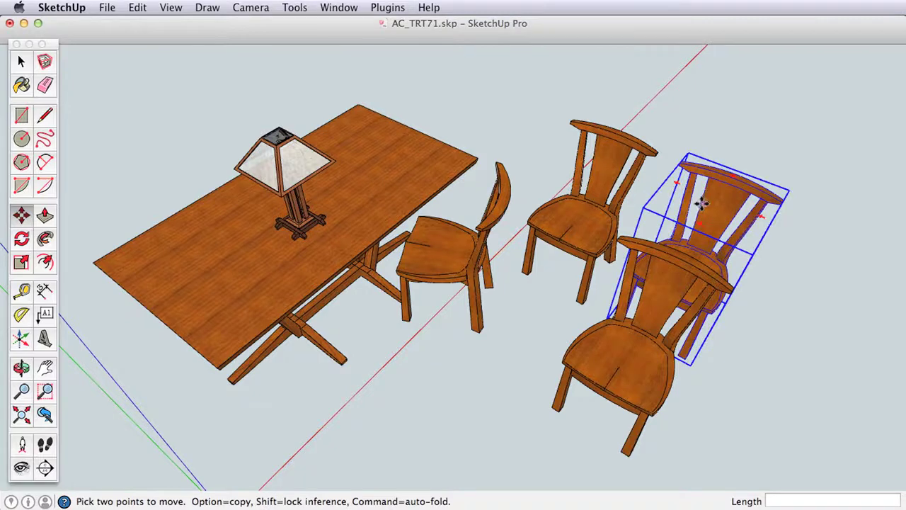
# Rotate the three remaining chairs about their vertical axes with the Move tool, the front one by -105° and the one behind the placed chair by 105°
pyautogui.click(681, 255)
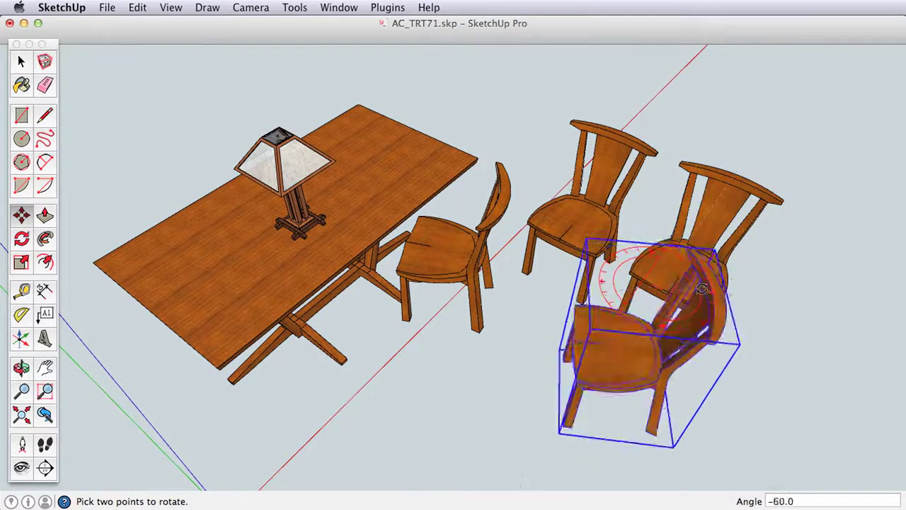
pyautogui.click(698, 312)
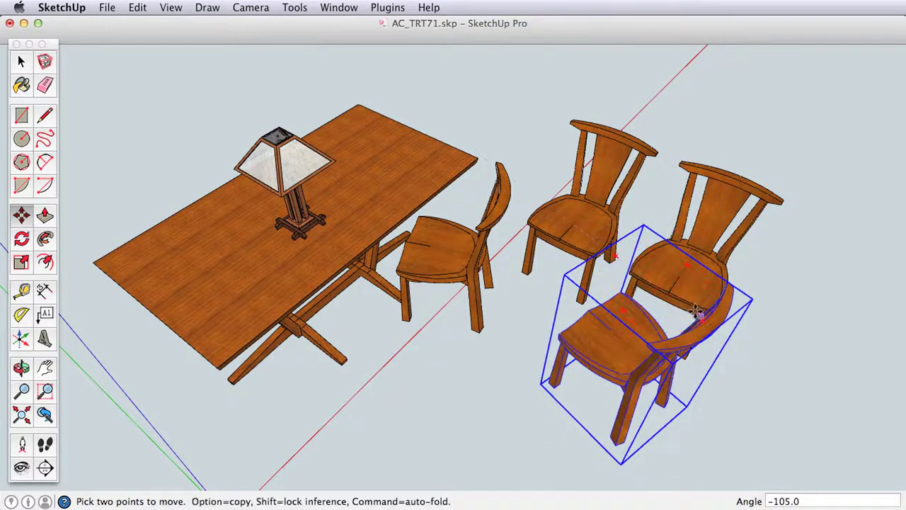
pyautogui.click(732, 175)
pyautogui.click(736, 167)
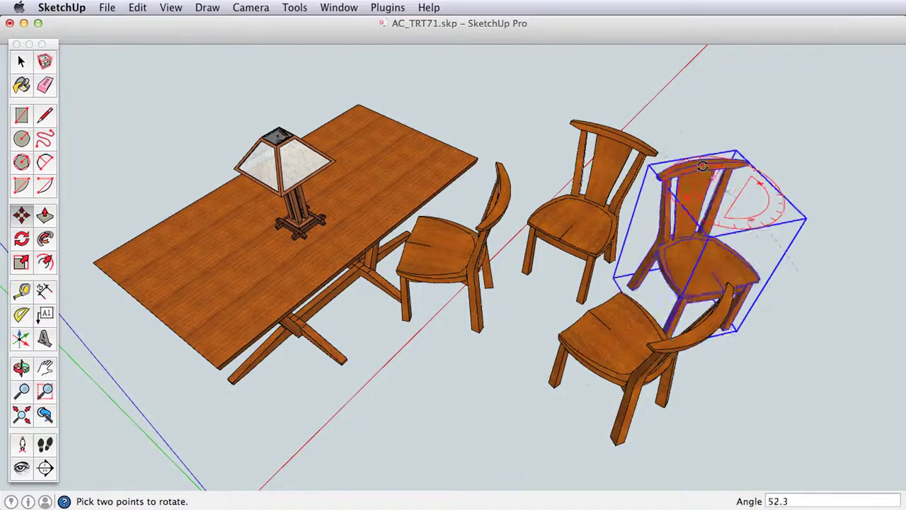
pyautogui.click(682, 169)
pyautogui.click(626, 136)
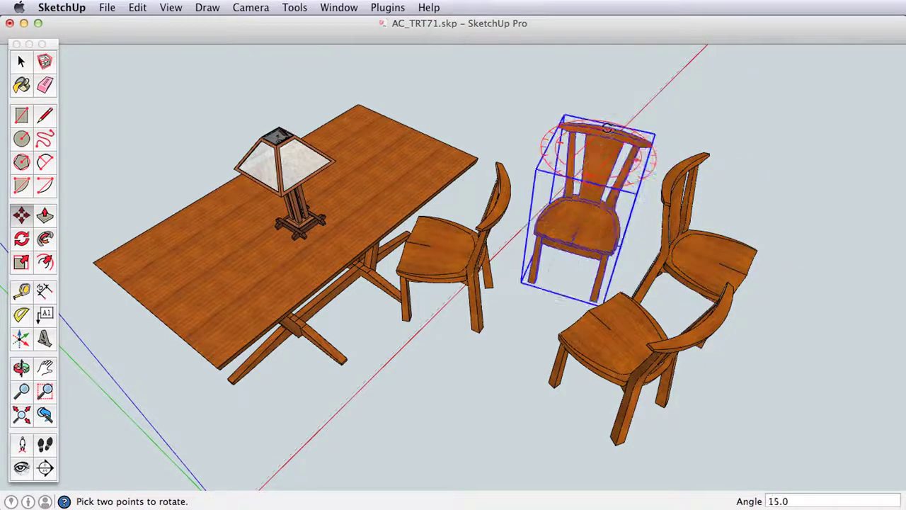
pyautogui.click(558, 159)
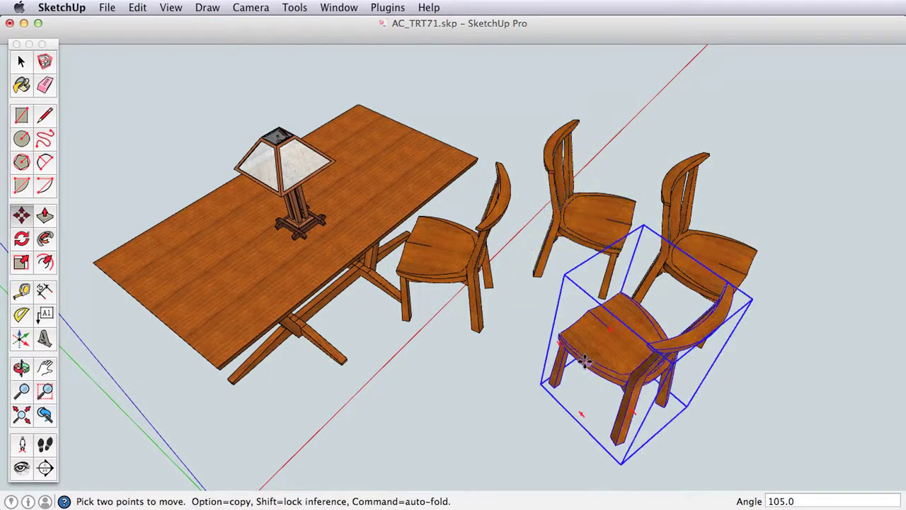
# Move the front chair by its rear foot to the table's near long side, beside the chair already placed there
pyautogui.click(616, 444)
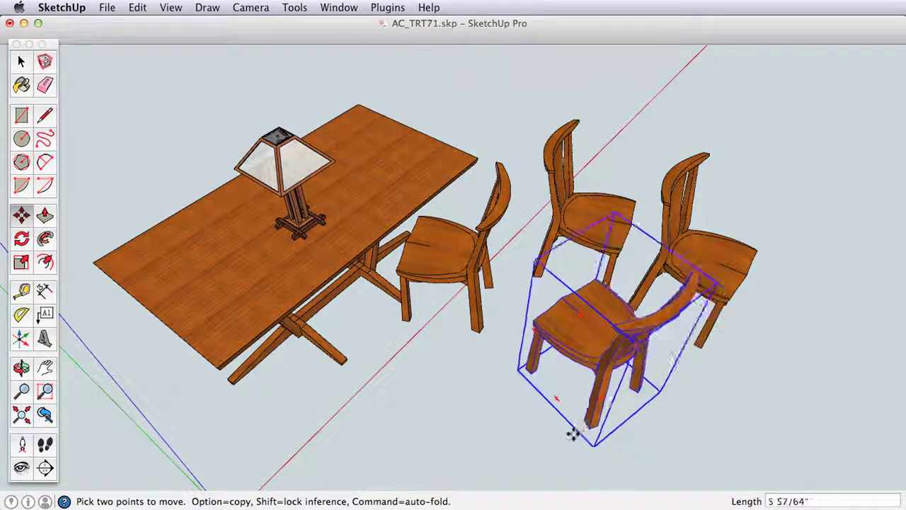
pyautogui.click(339, 421)
pyautogui.press('space')
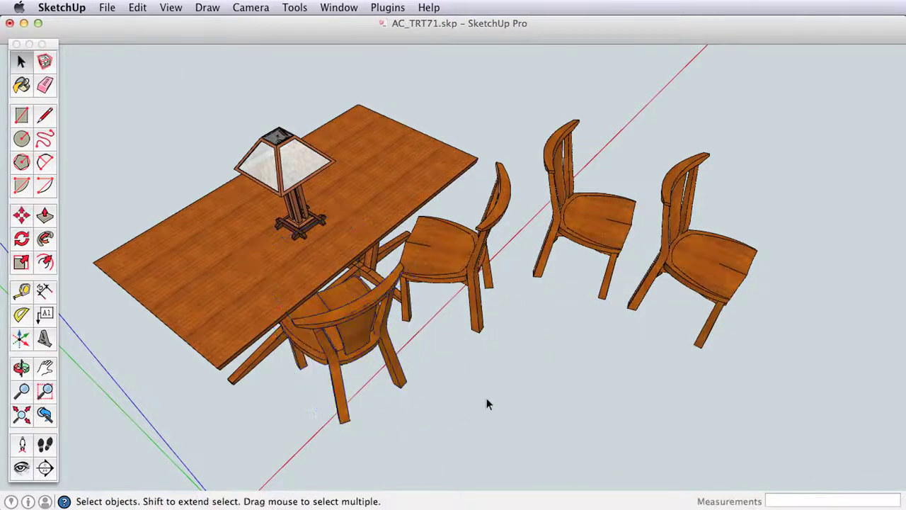
# Move the closer of the two remaining chairs by its foot about 91 7/16" to the far long side of the table
pyautogui.keyDown('shift'); pyautogui.moveTo(447, 358); pyautogui.dragTo(538, 343, button='middle'); pyautogui.keyUp('shift')
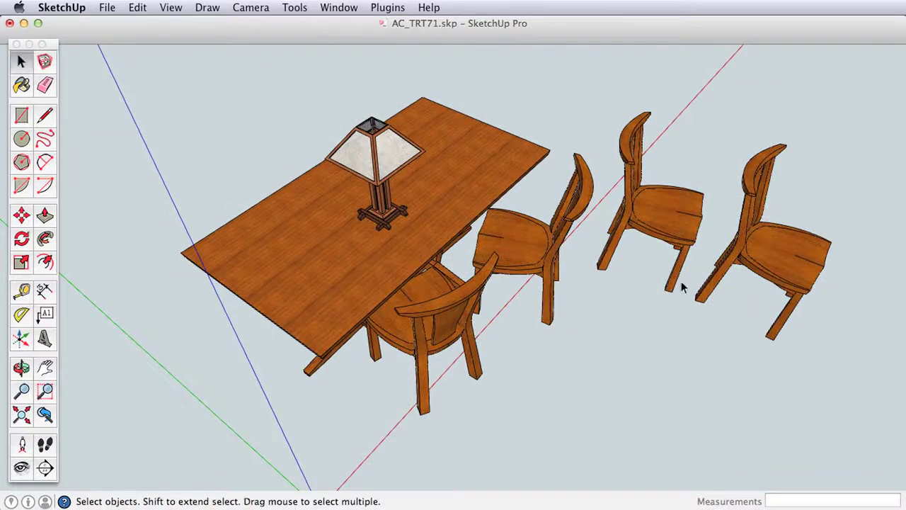
pyautogui.click(22, 216)
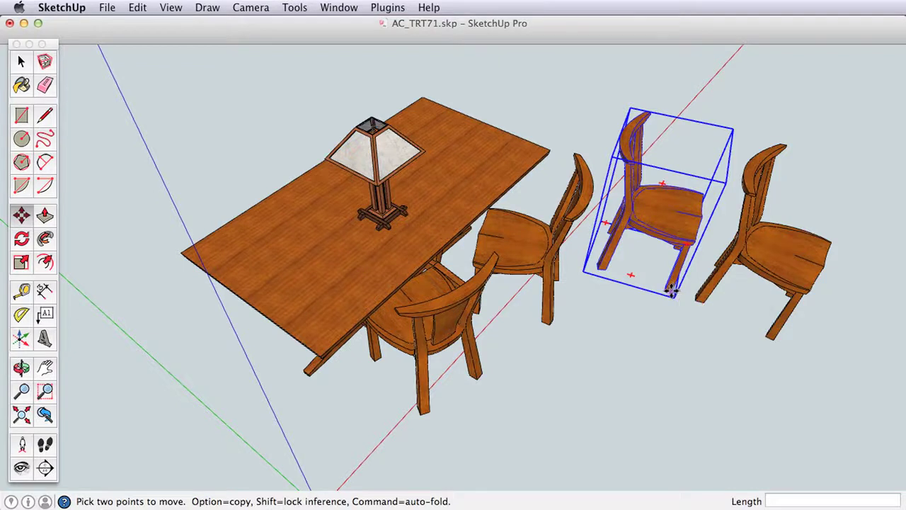
pyautogui.click(600, 330)
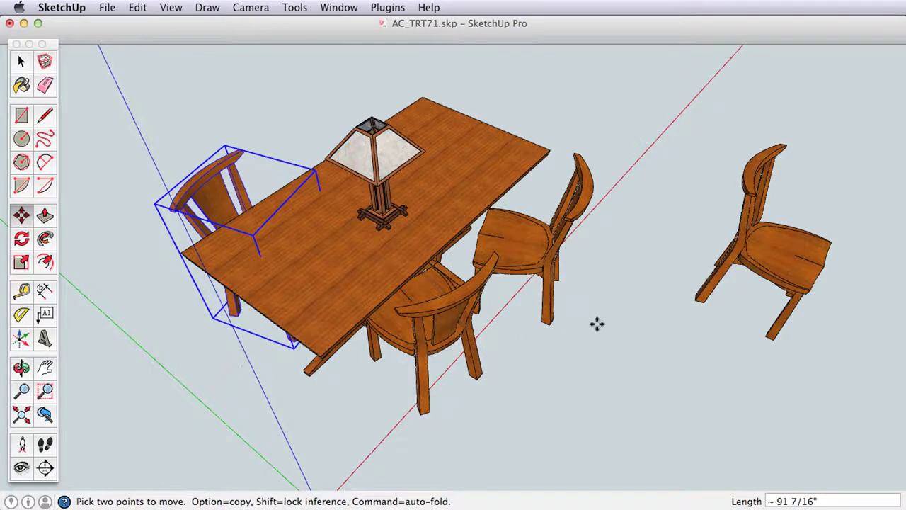
# Move the last chair to the table's unfilled long side, beside the single chair there, and deselect it
pyautogui.keyDown('shift'); pyautogui.moveTo(620, 332); pyautogui.dragTo(399, 344, button='middle'); pyautogui.keyUp('shift')
pyautogui.scroll(-5, 376, 359)
pyautogui.click(197, 373)
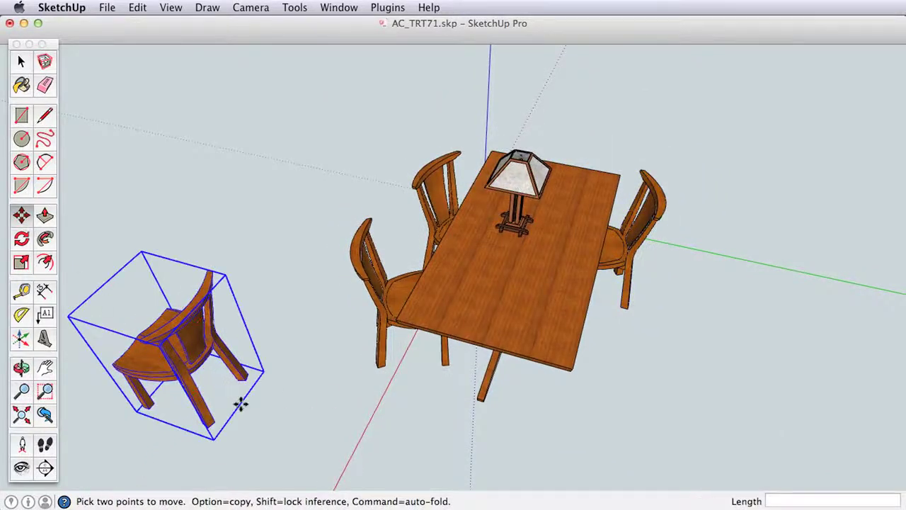
pyautogui.click(261, 409)
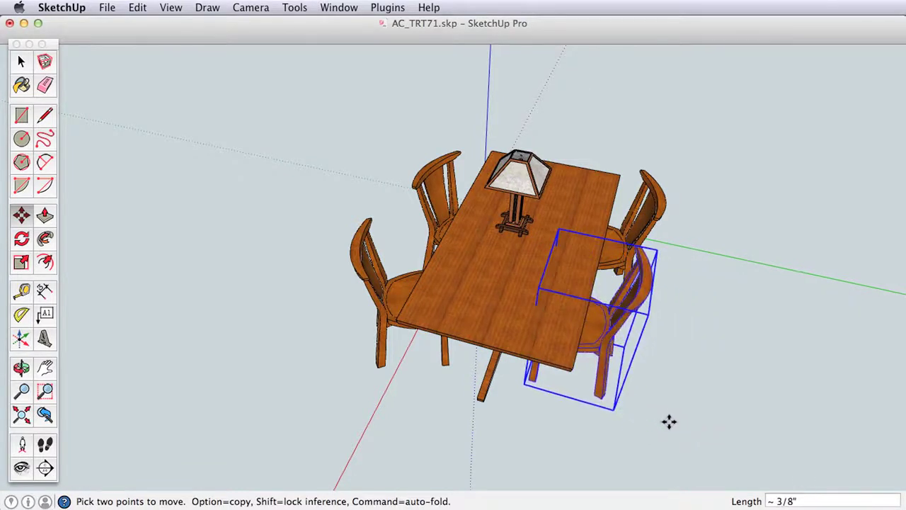
pyautogui.press('space')
pyautogui.click(657, 398)
pyautogui.moveTo(656, 403); pyautogui.dragTo(508, 260, button='middle')
pyautogui.scroll(5, 487, 309)
pyautogui.scroll(-2, 509, 259)
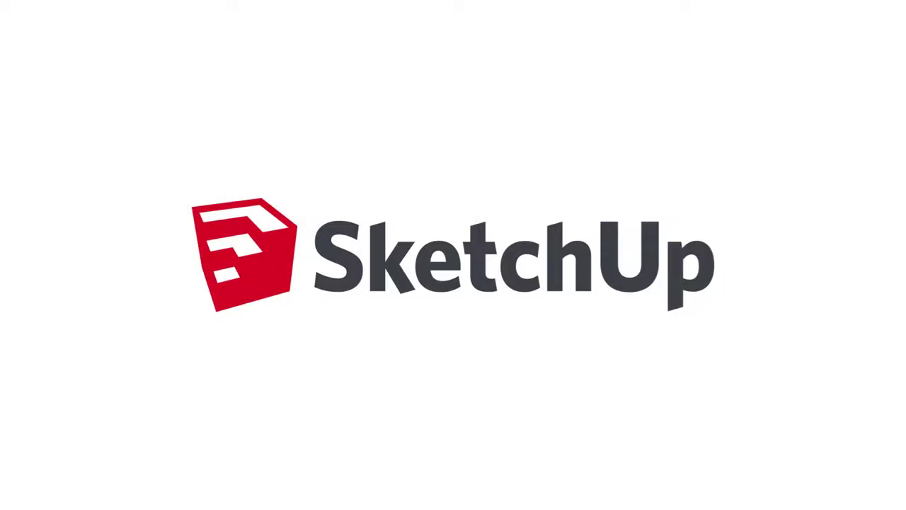